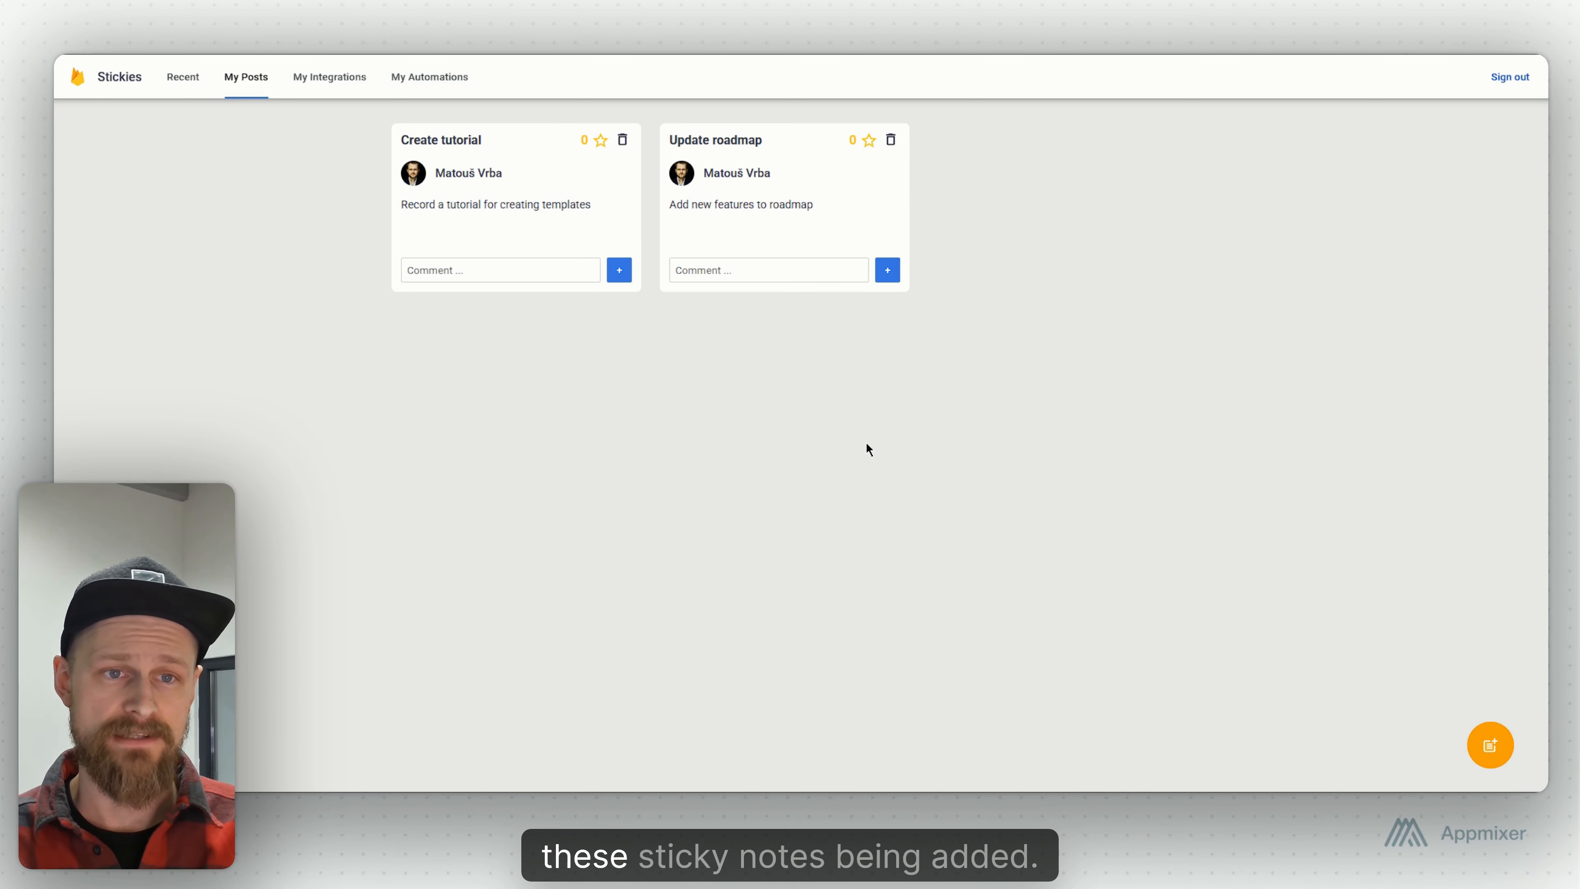
- Open the Create Posts for Github Issues (demo) integration under My Integrations to preview its setup form, then close it
click(324, 80)
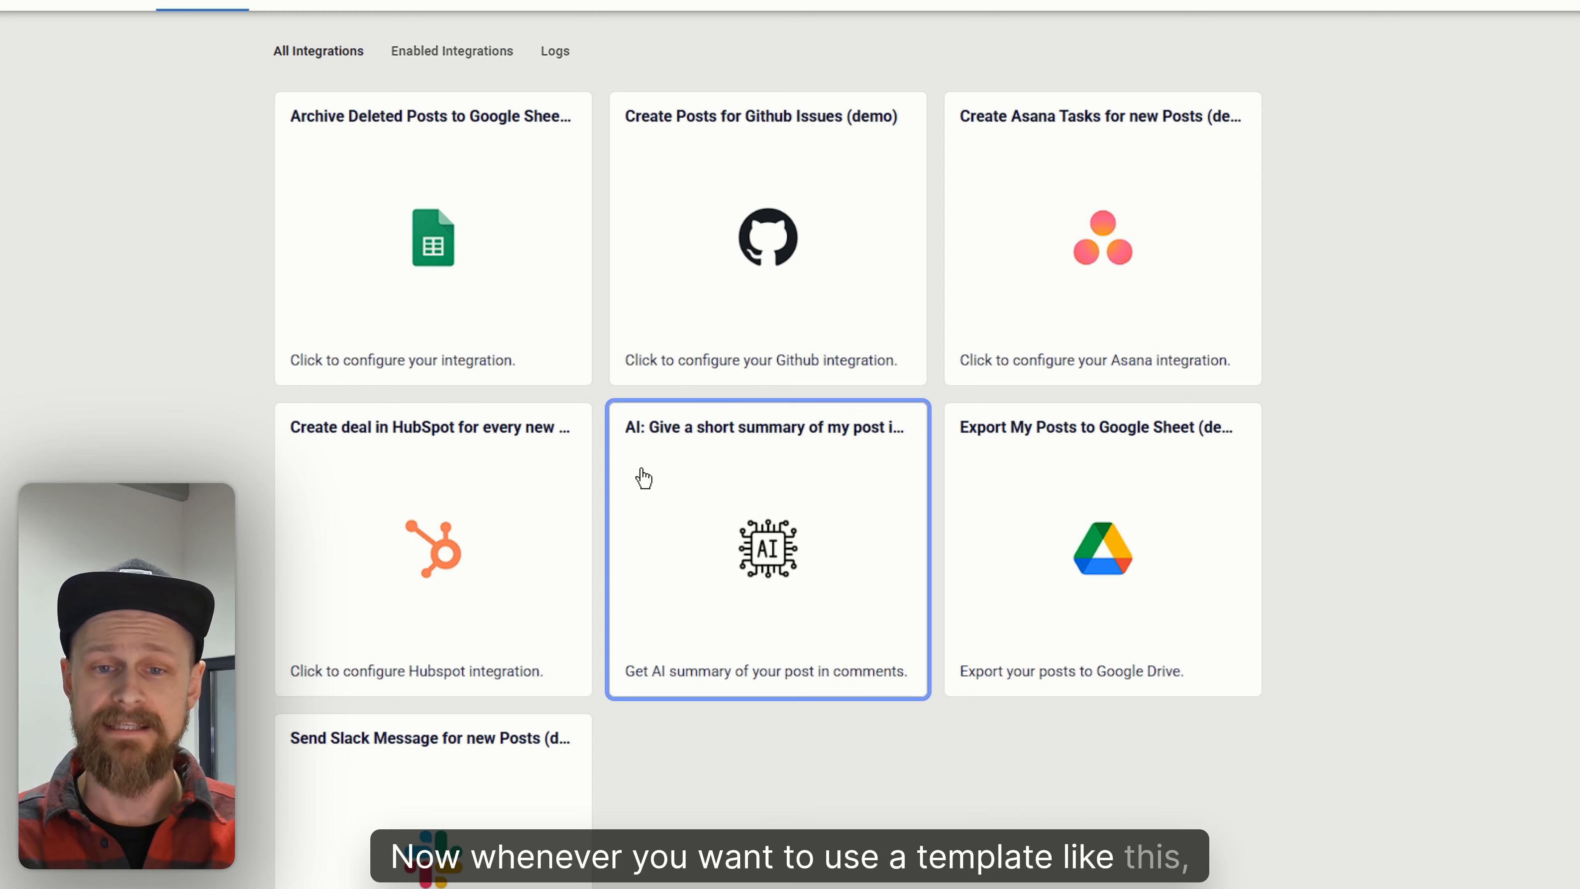
click(855, 308)
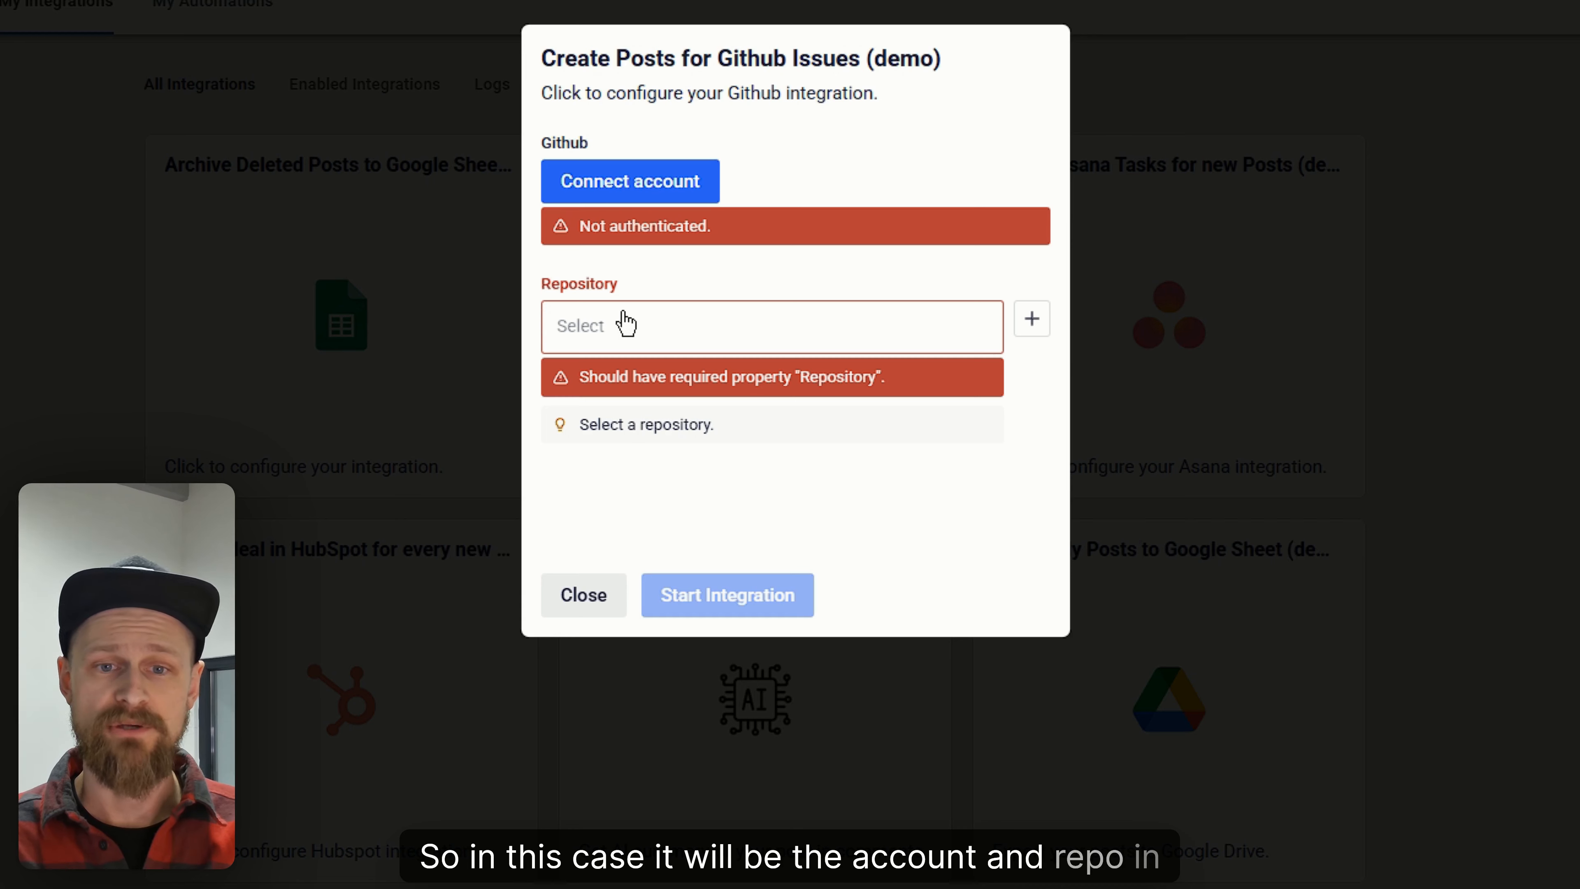
click(583, 595)
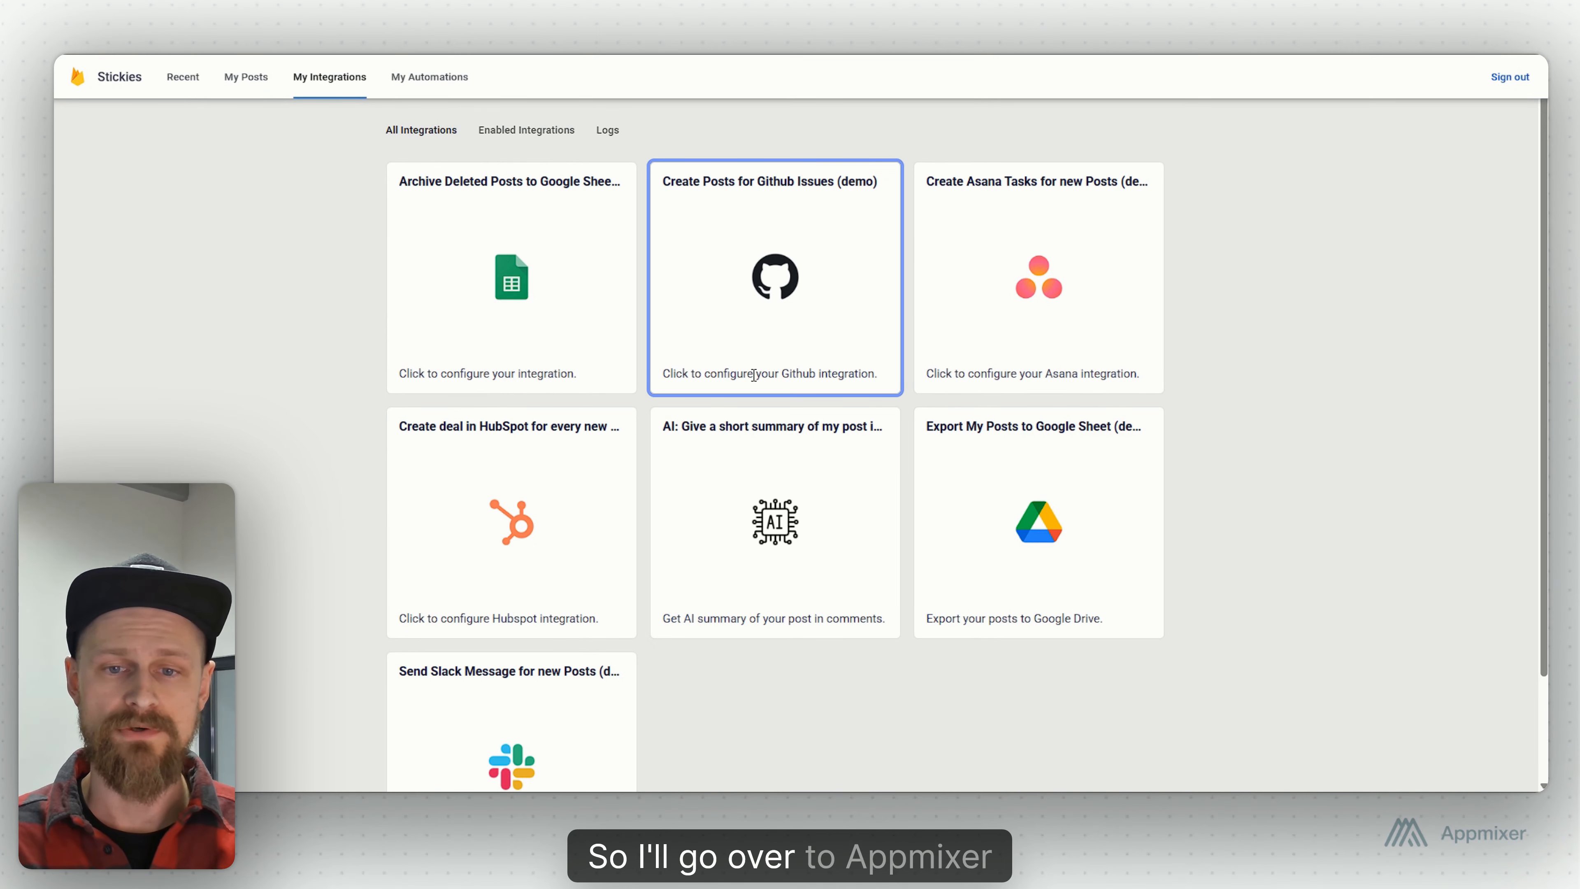
- Switch to Appmixer and create a new integration with the Appmixer Stickies New Post trigger
click(401, 25)
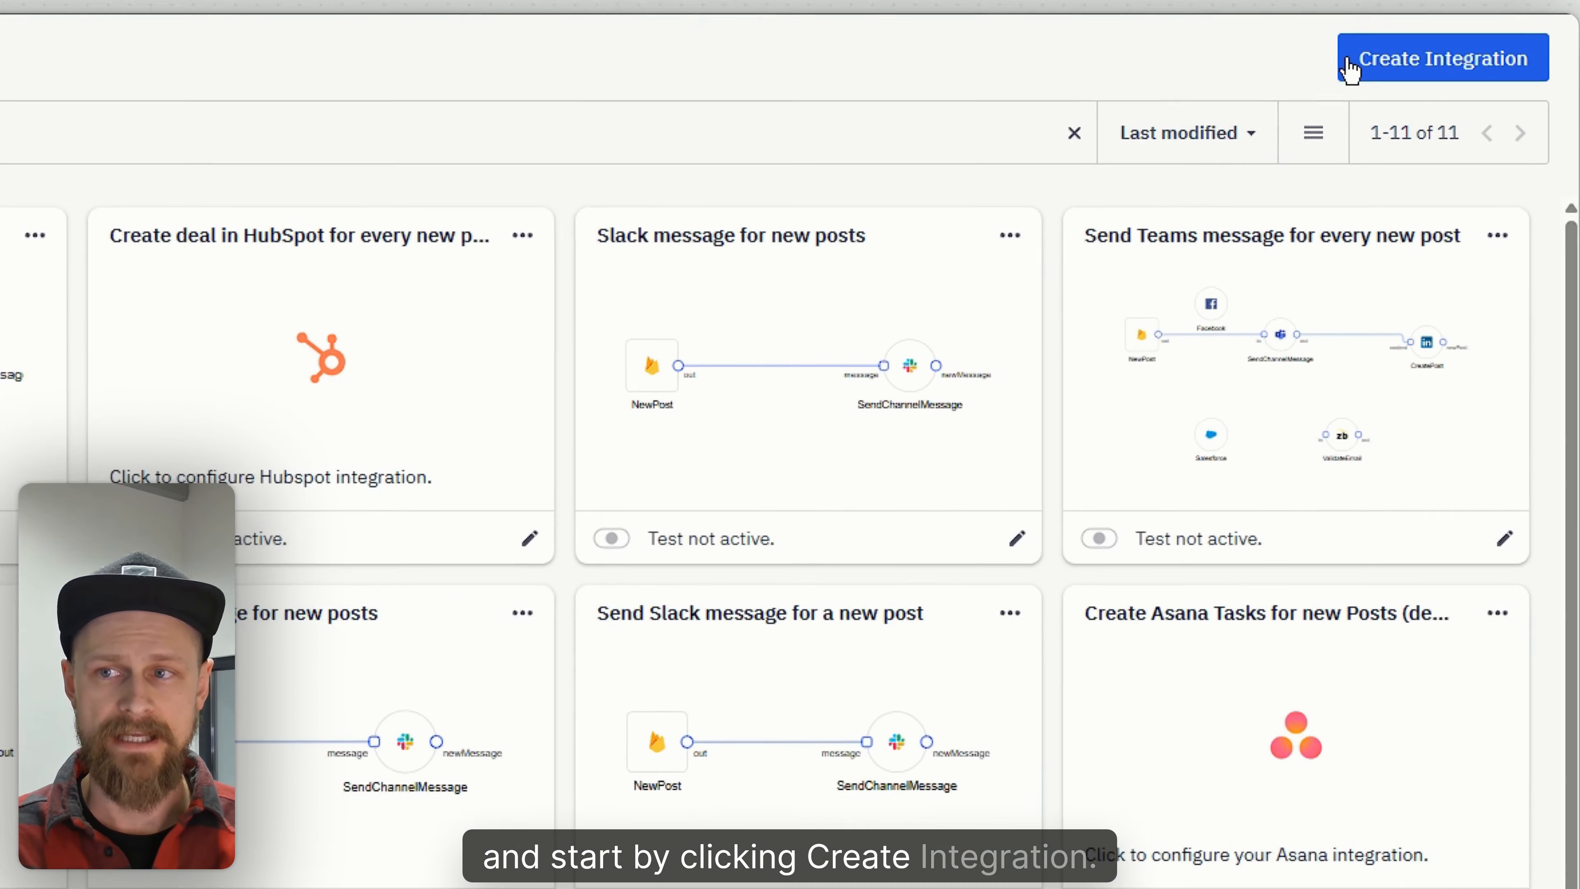
click(1413, 82)
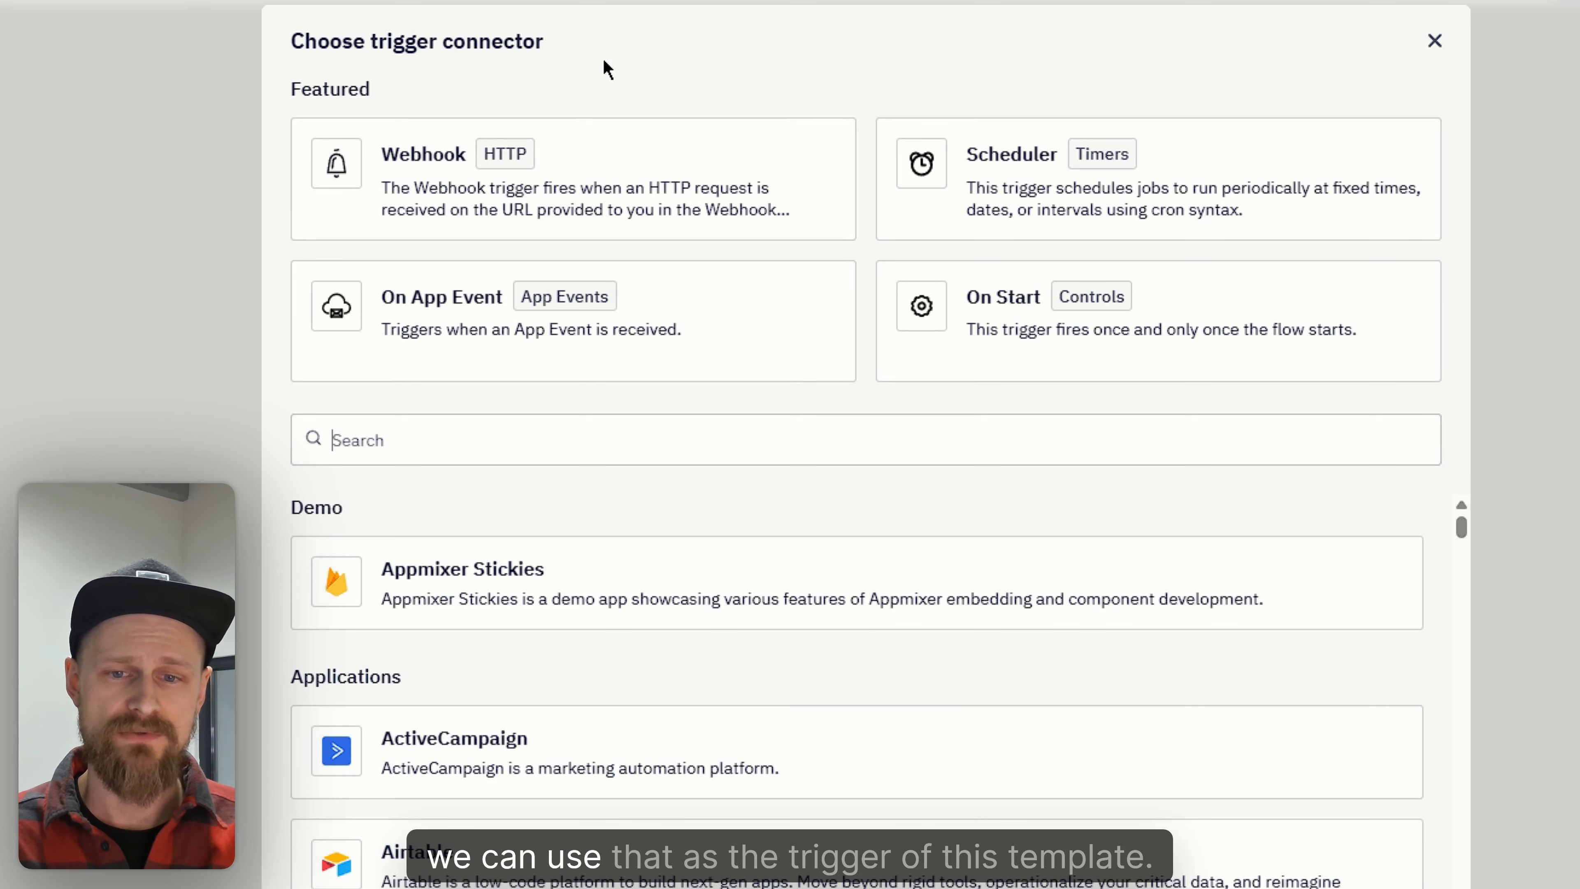
click(695, 582)
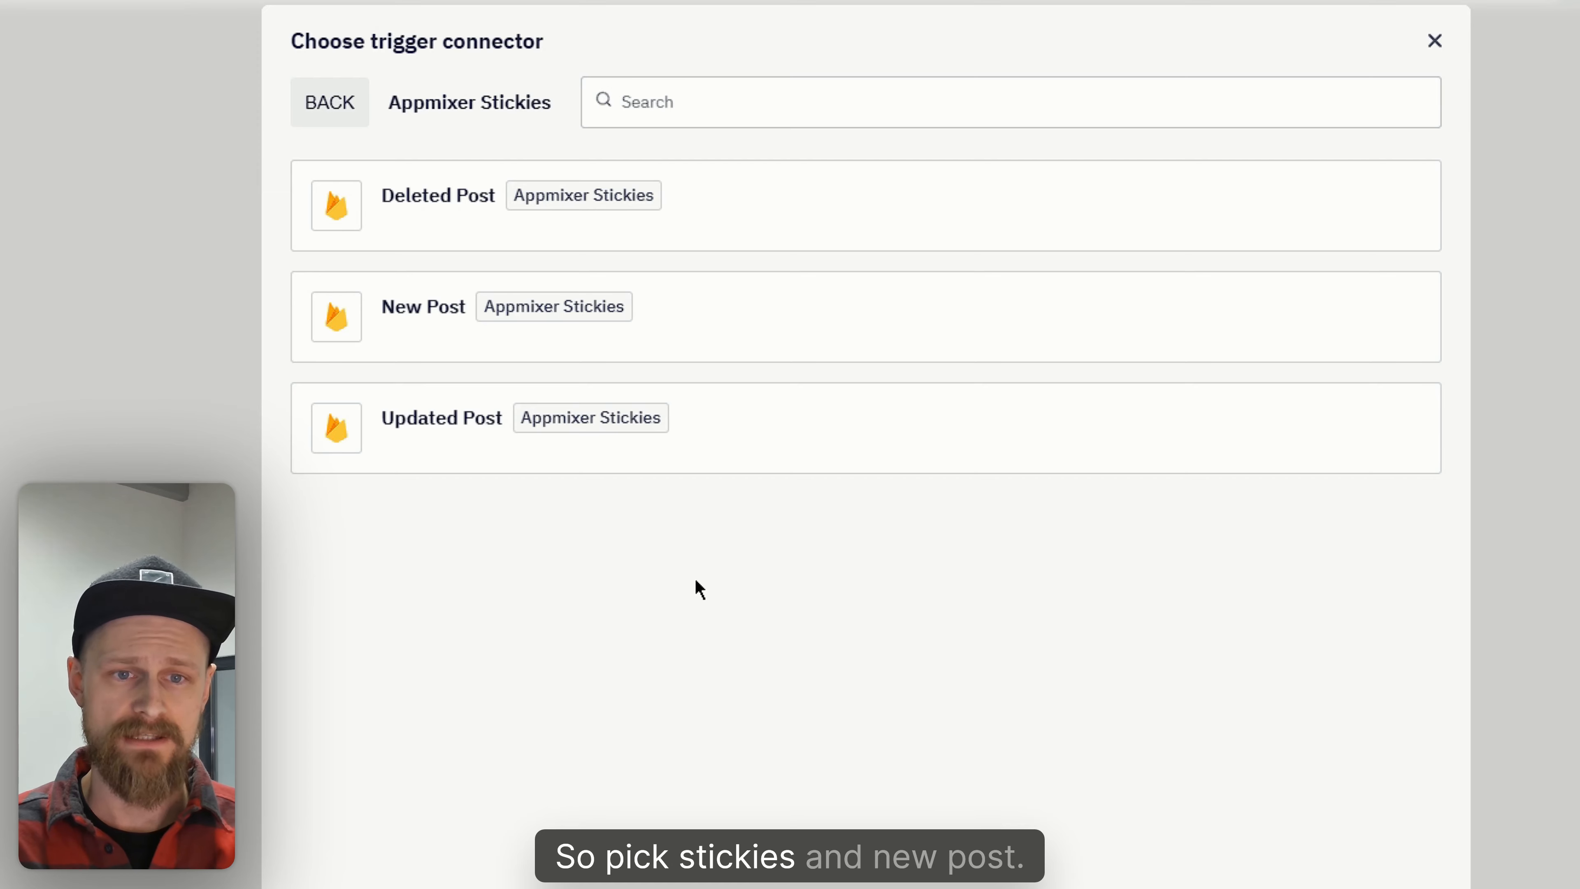
click(833, 311)
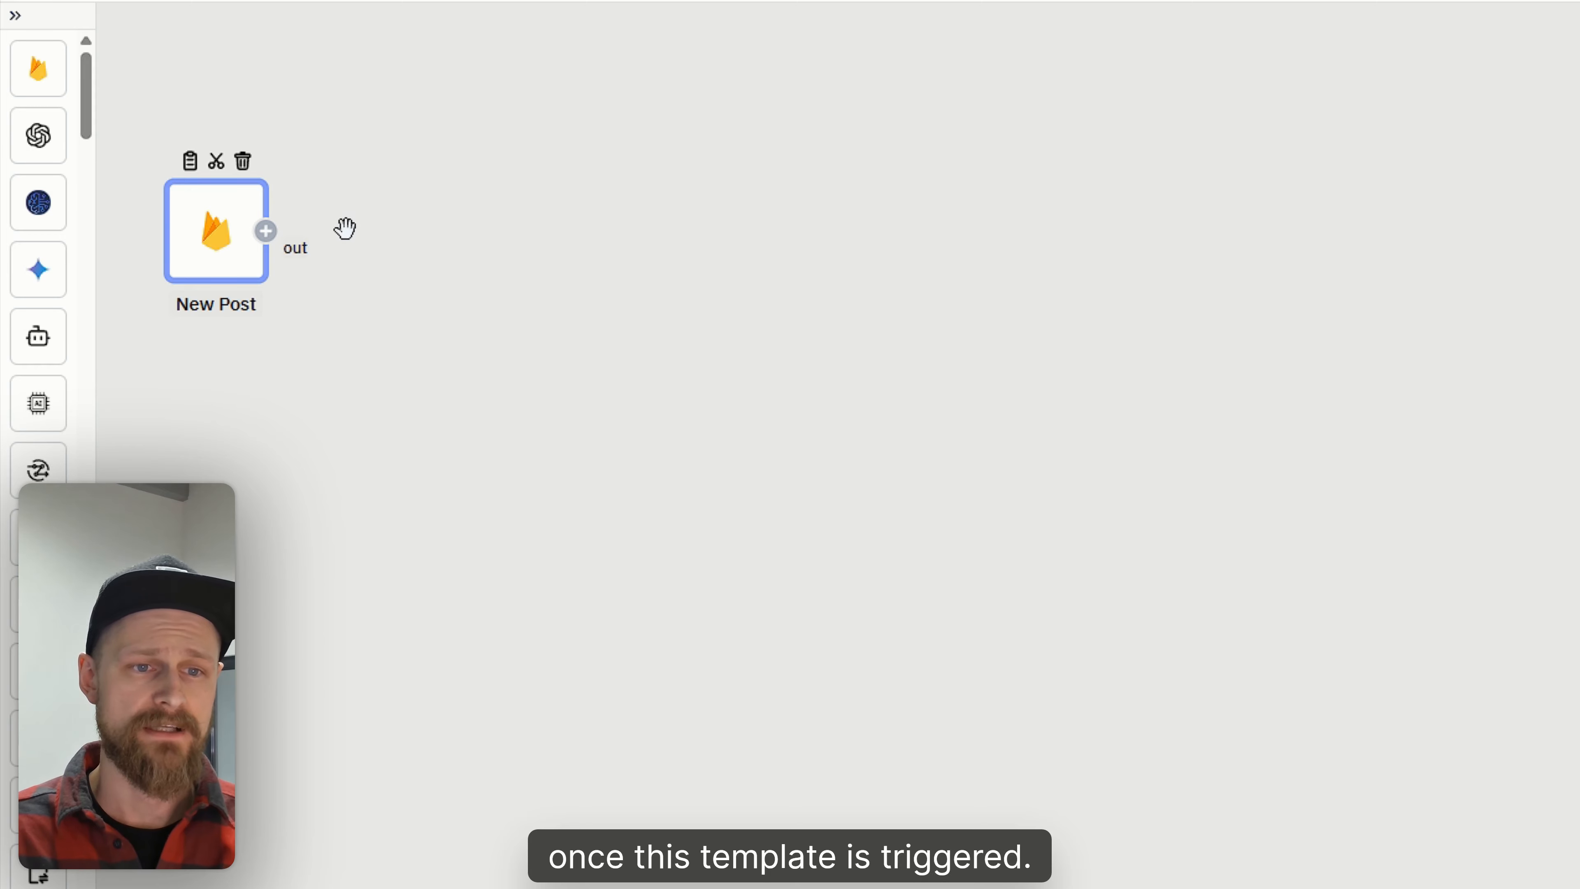
- Add a Send Email action step connected after the New Post trigger
click(266, 231)
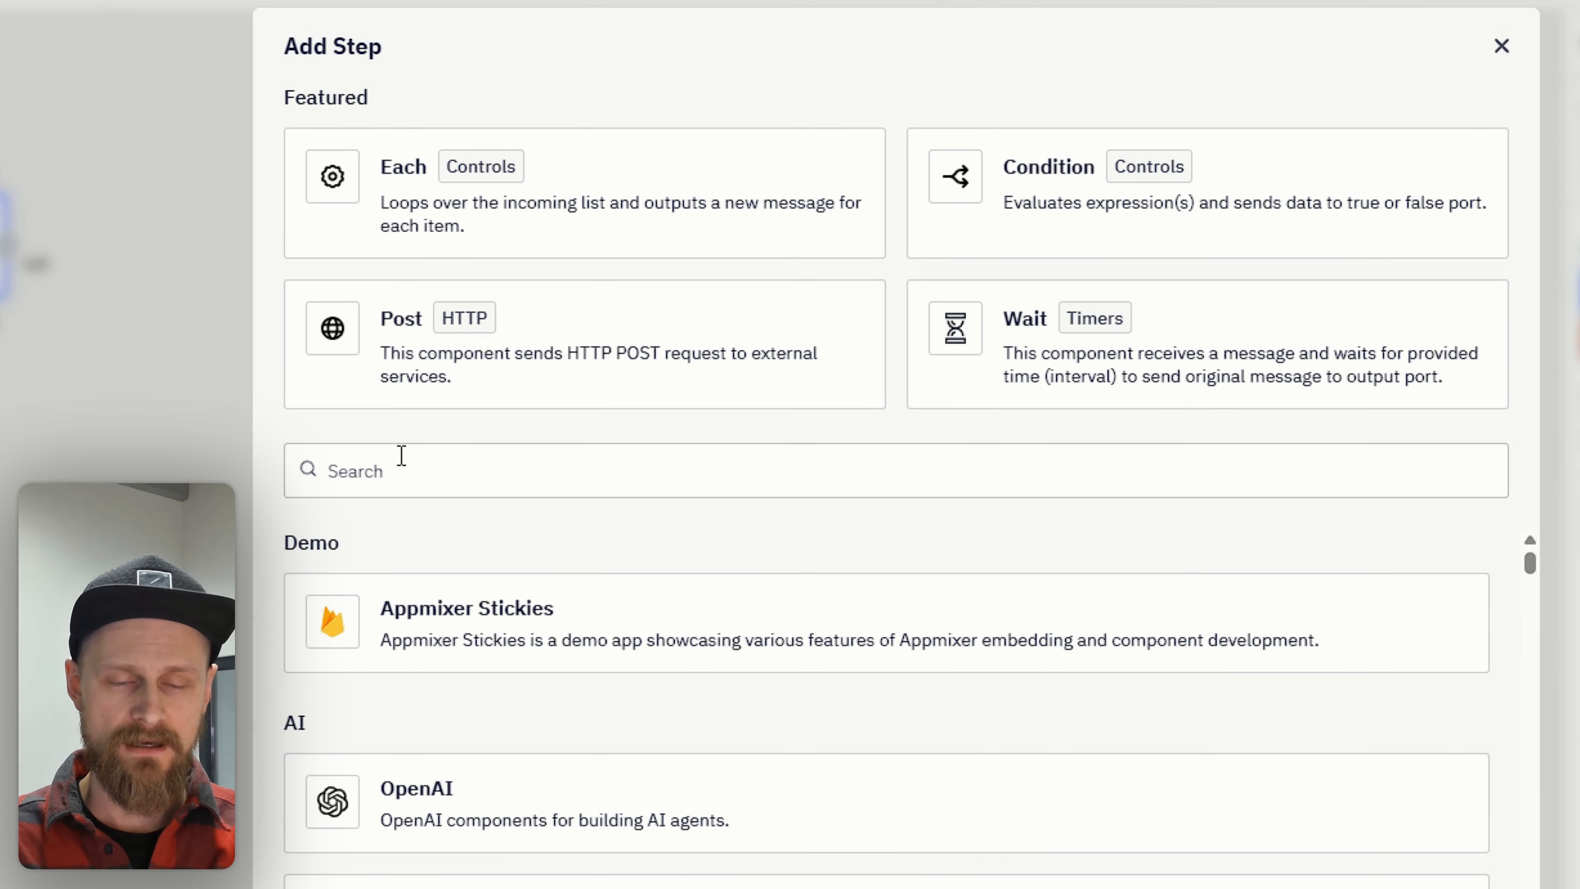
text(send email)
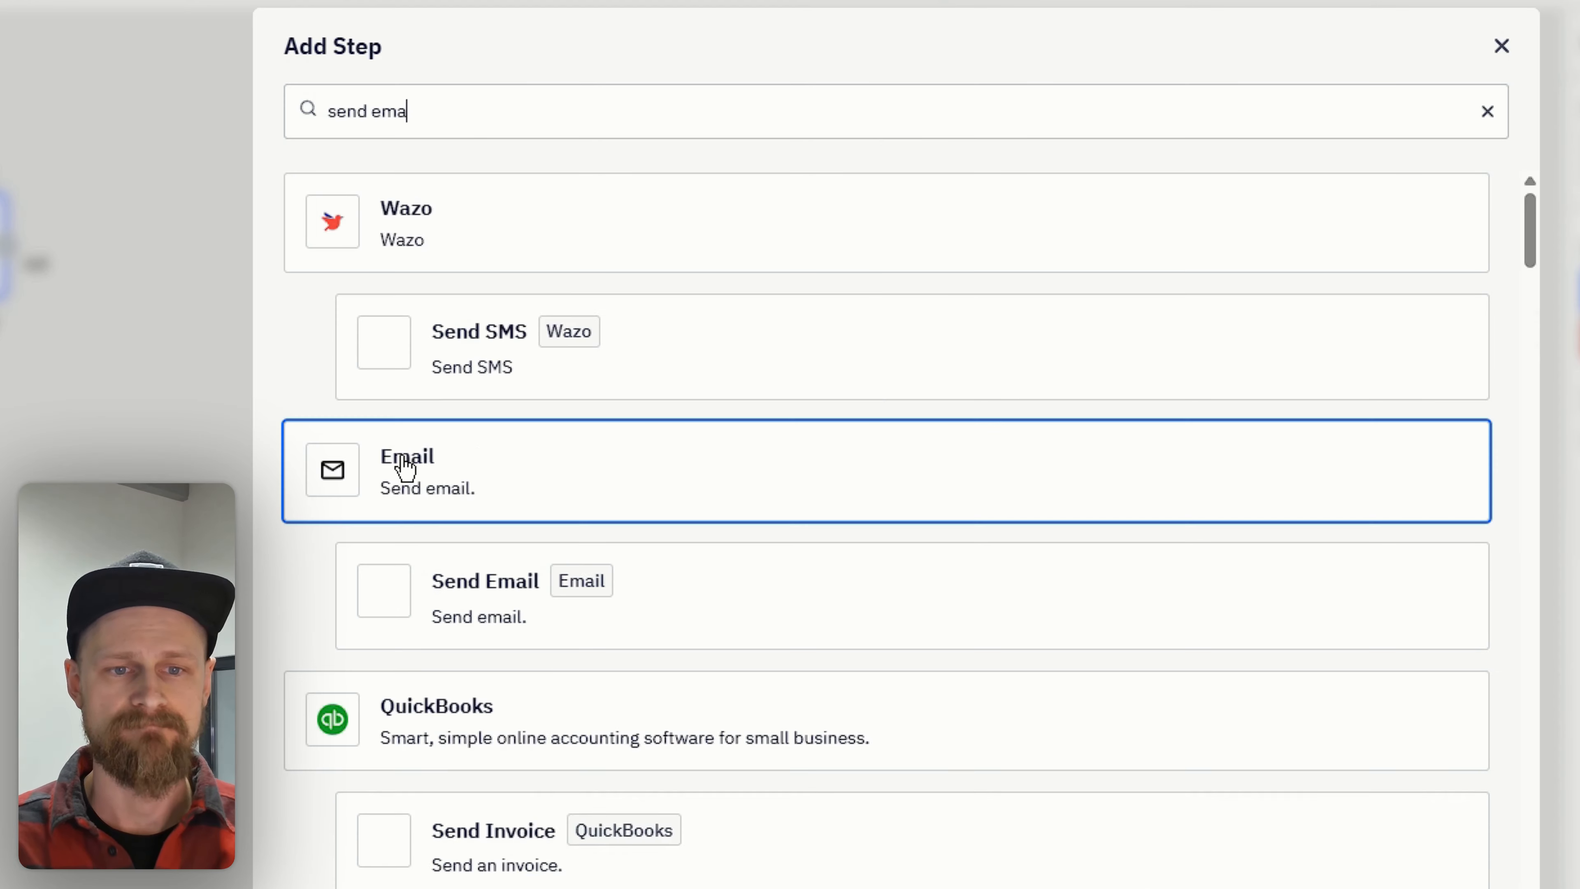
click(804, 364)
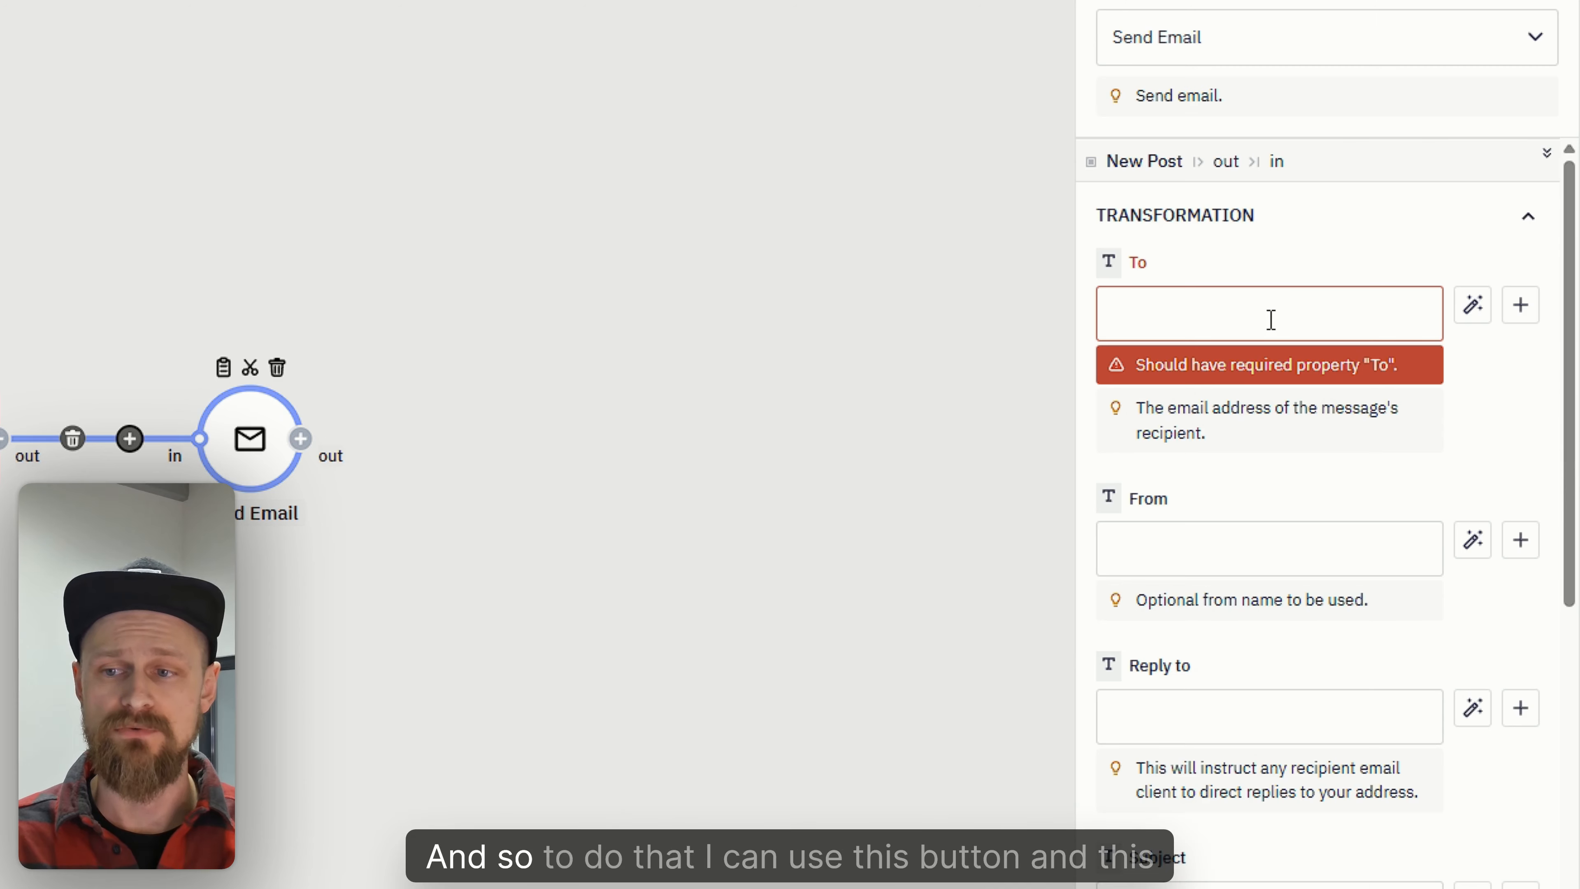
- Add the To and Text fields of the Send Email step to the Wizard
click(1484, 318)
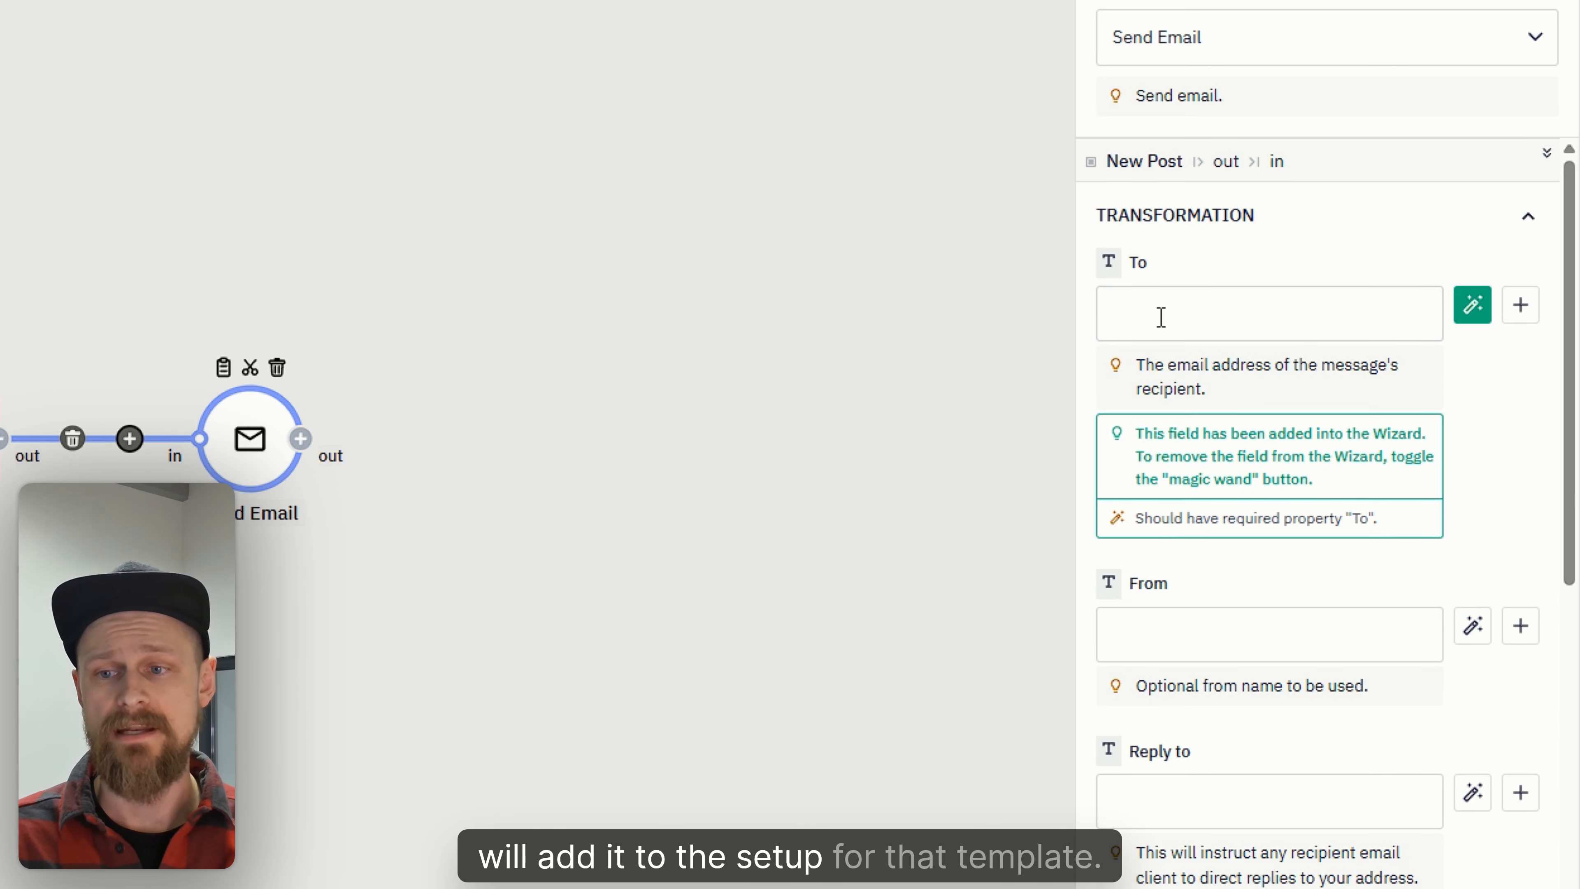
scroll(1299, 681, down, 8)
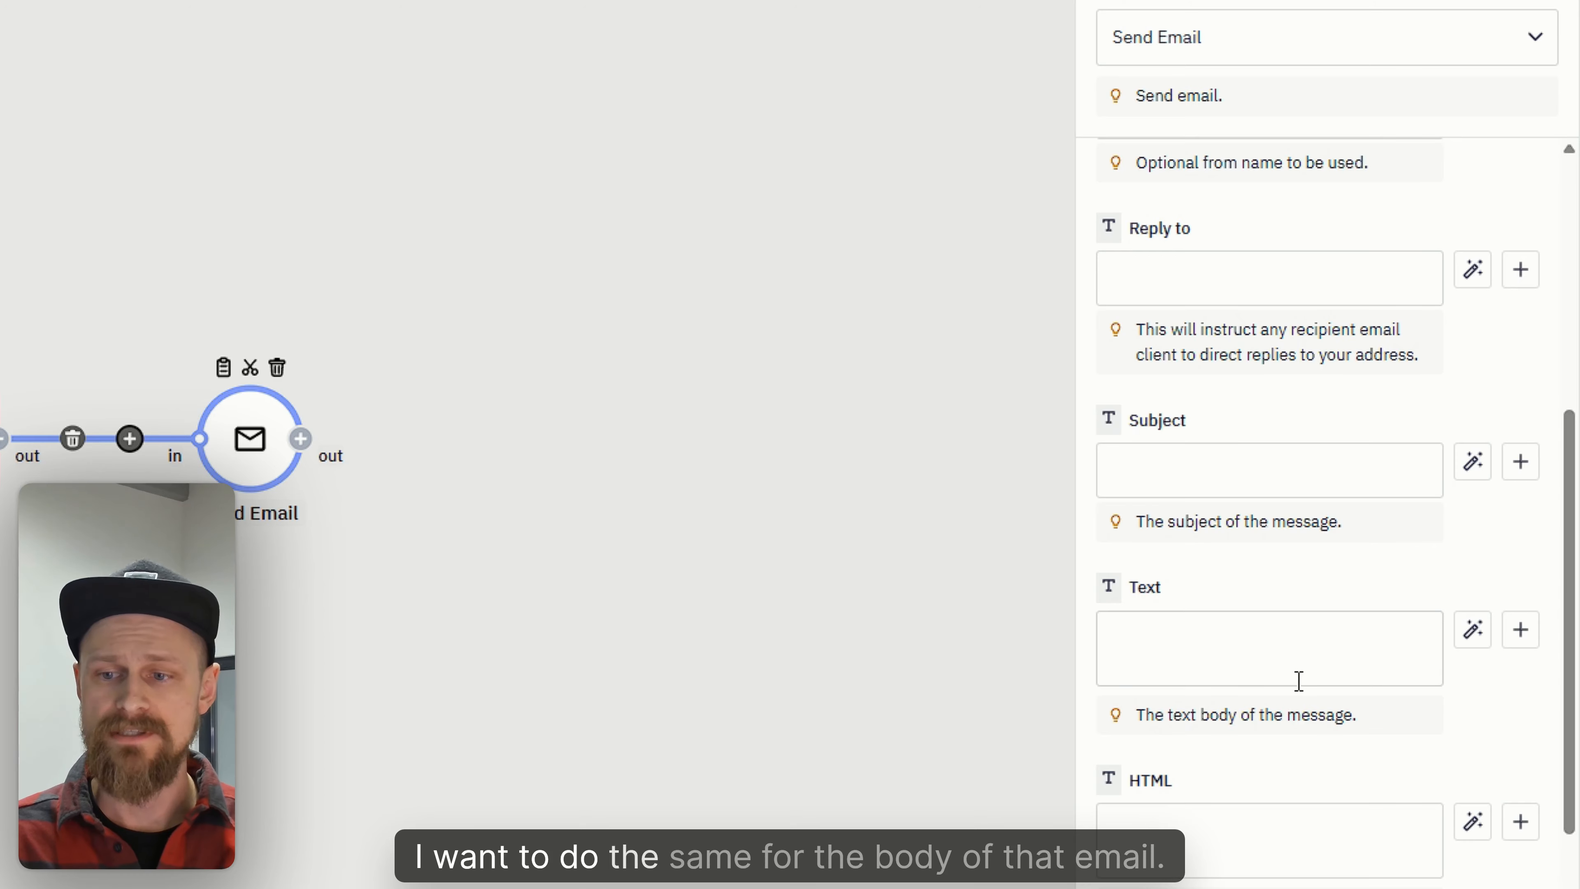
click(1473, 638)
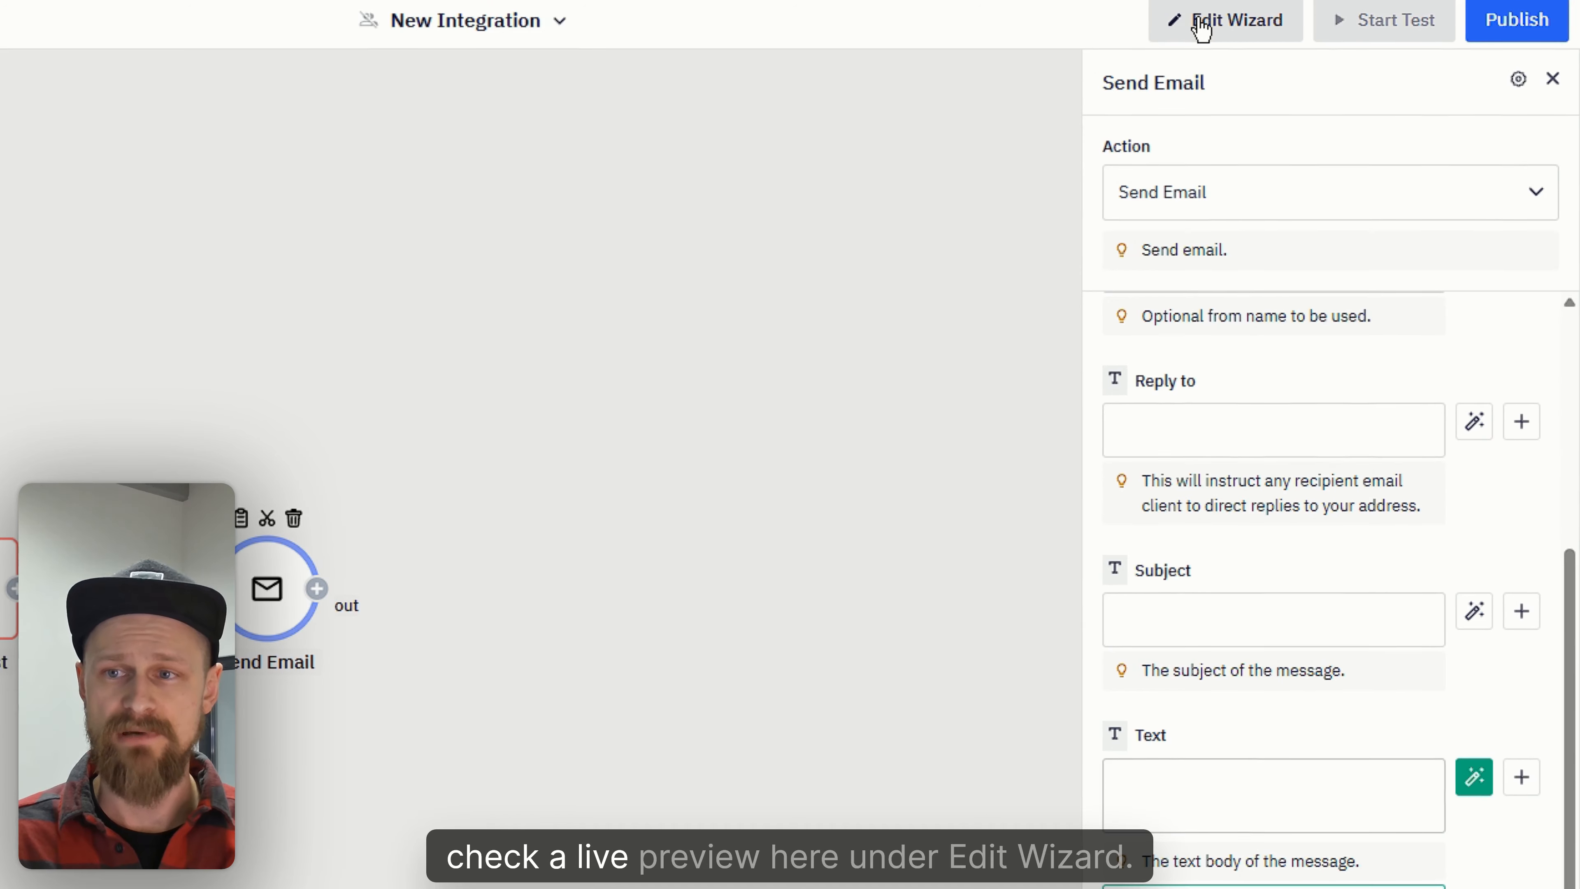
- Set the email Text to "new post on the board:" followed by the Post Title and Post Body variables
click(1203, 25)
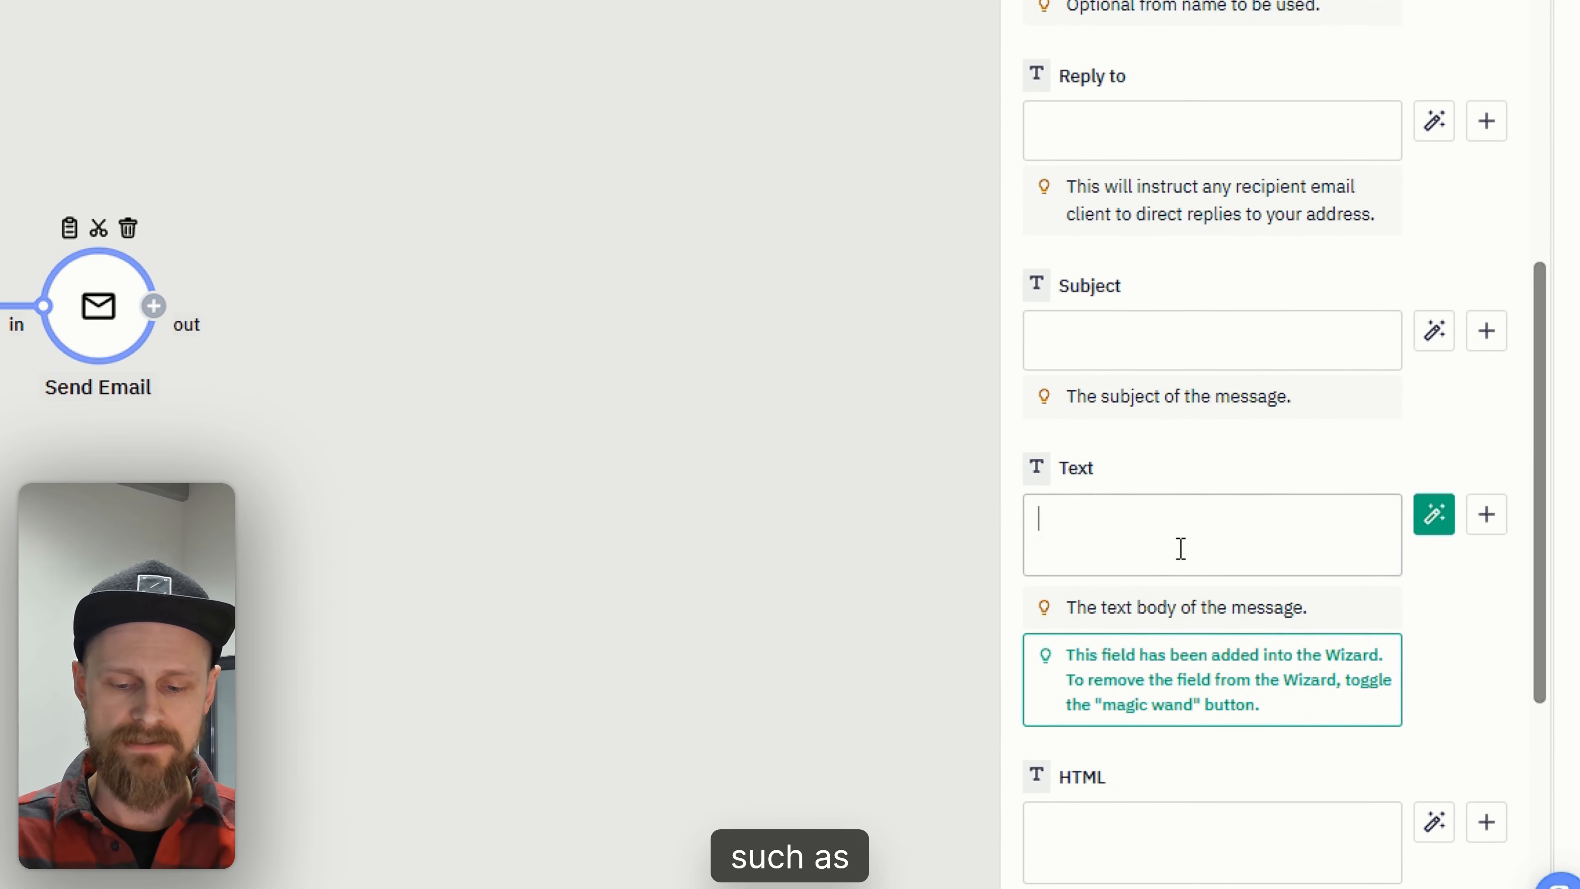
text(new post on the board:)
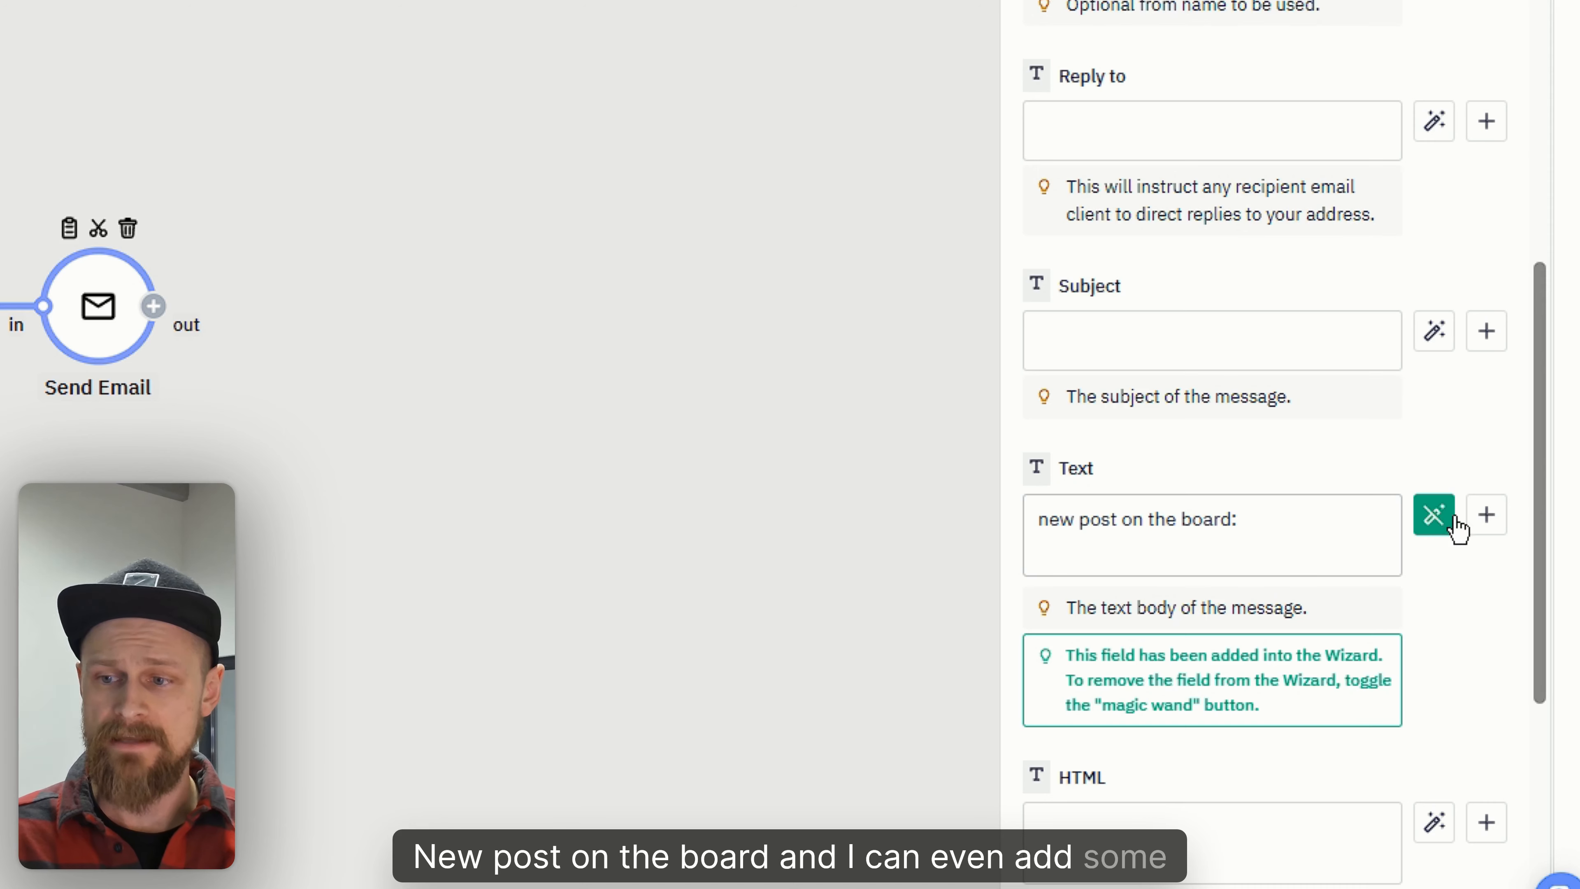
click(1485, 520)
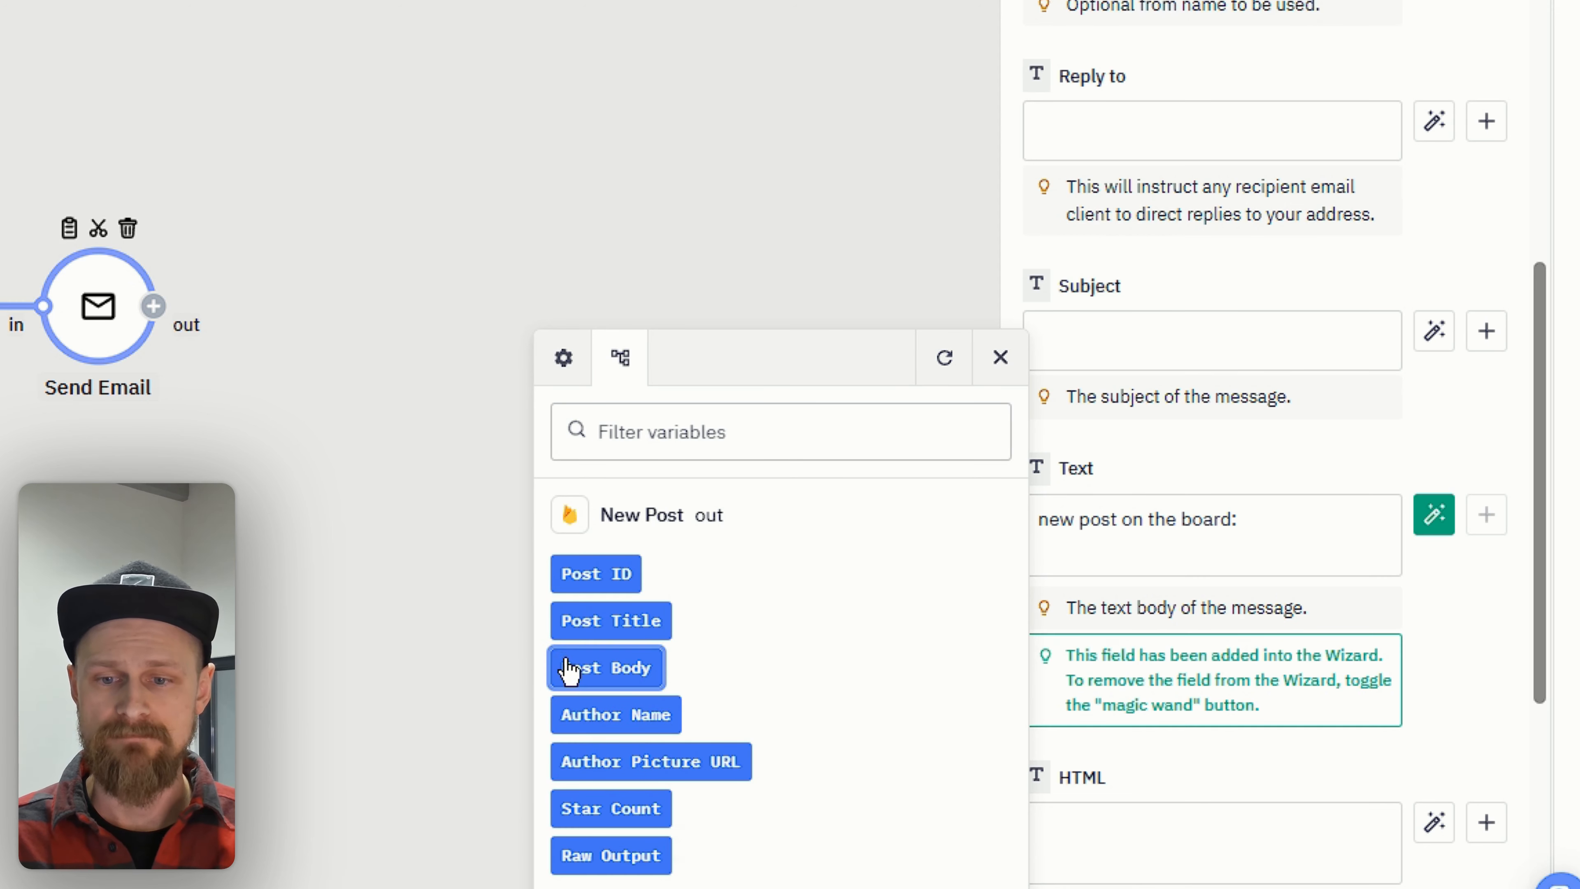
click(644, 620)
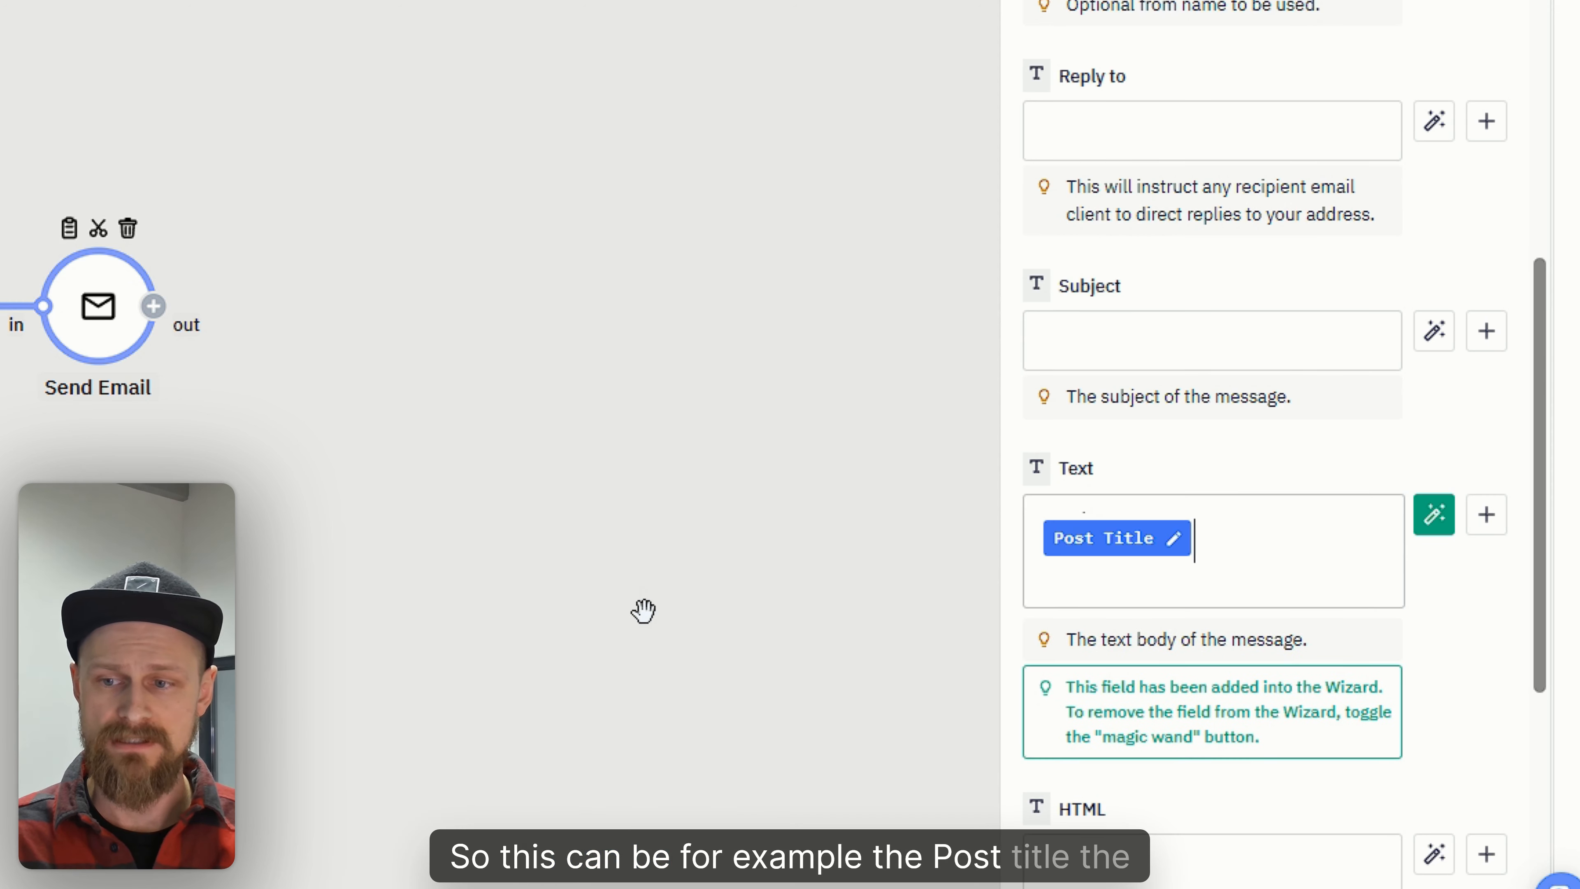
click(603, 681)
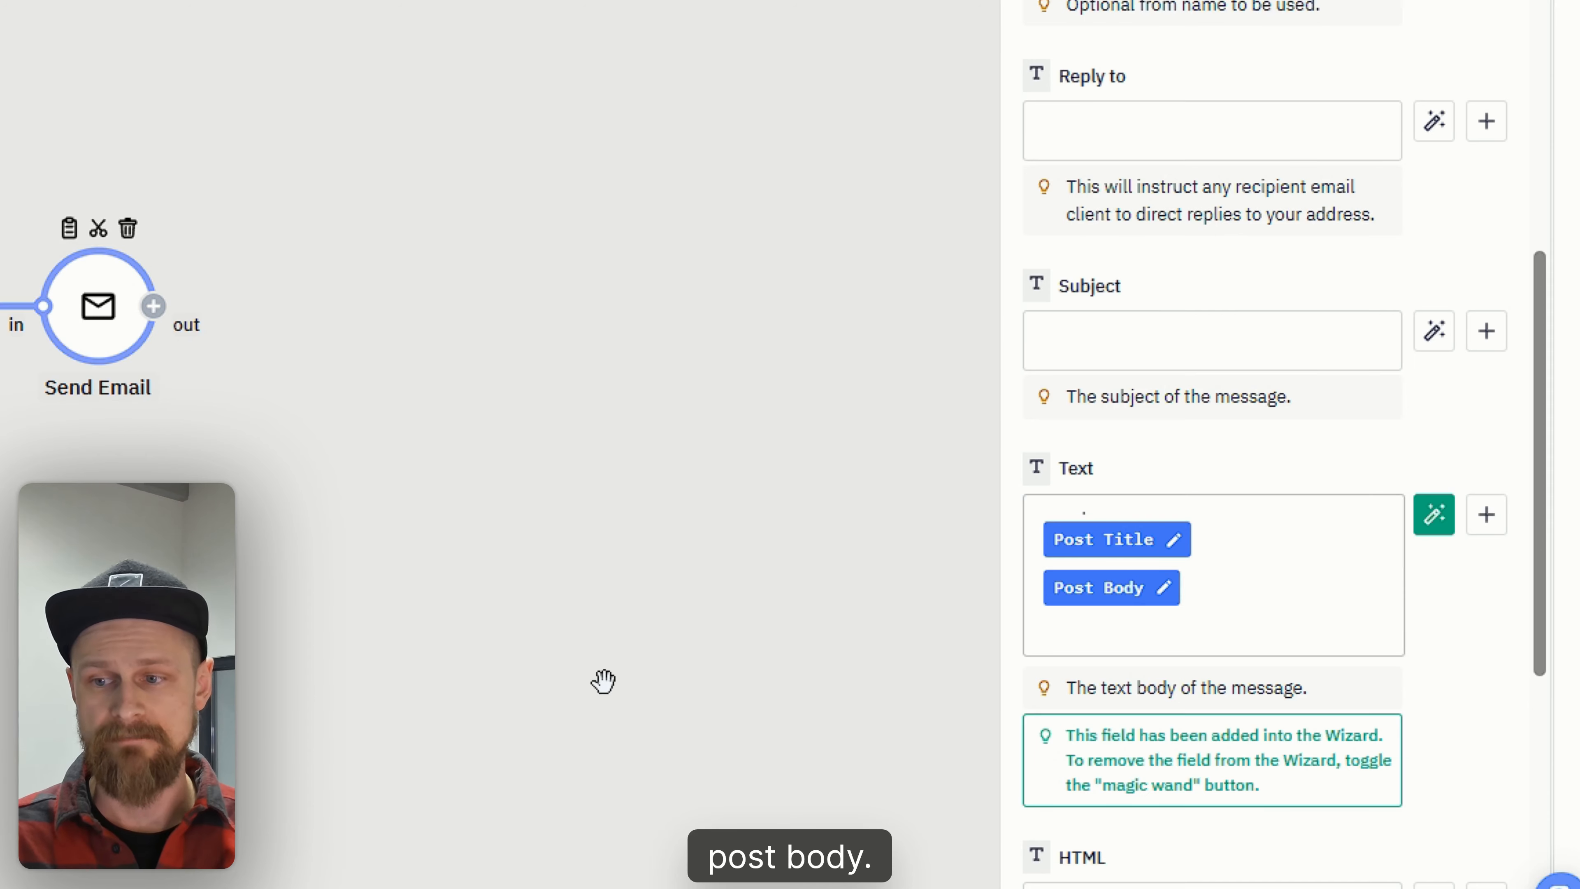
click(603, 682)
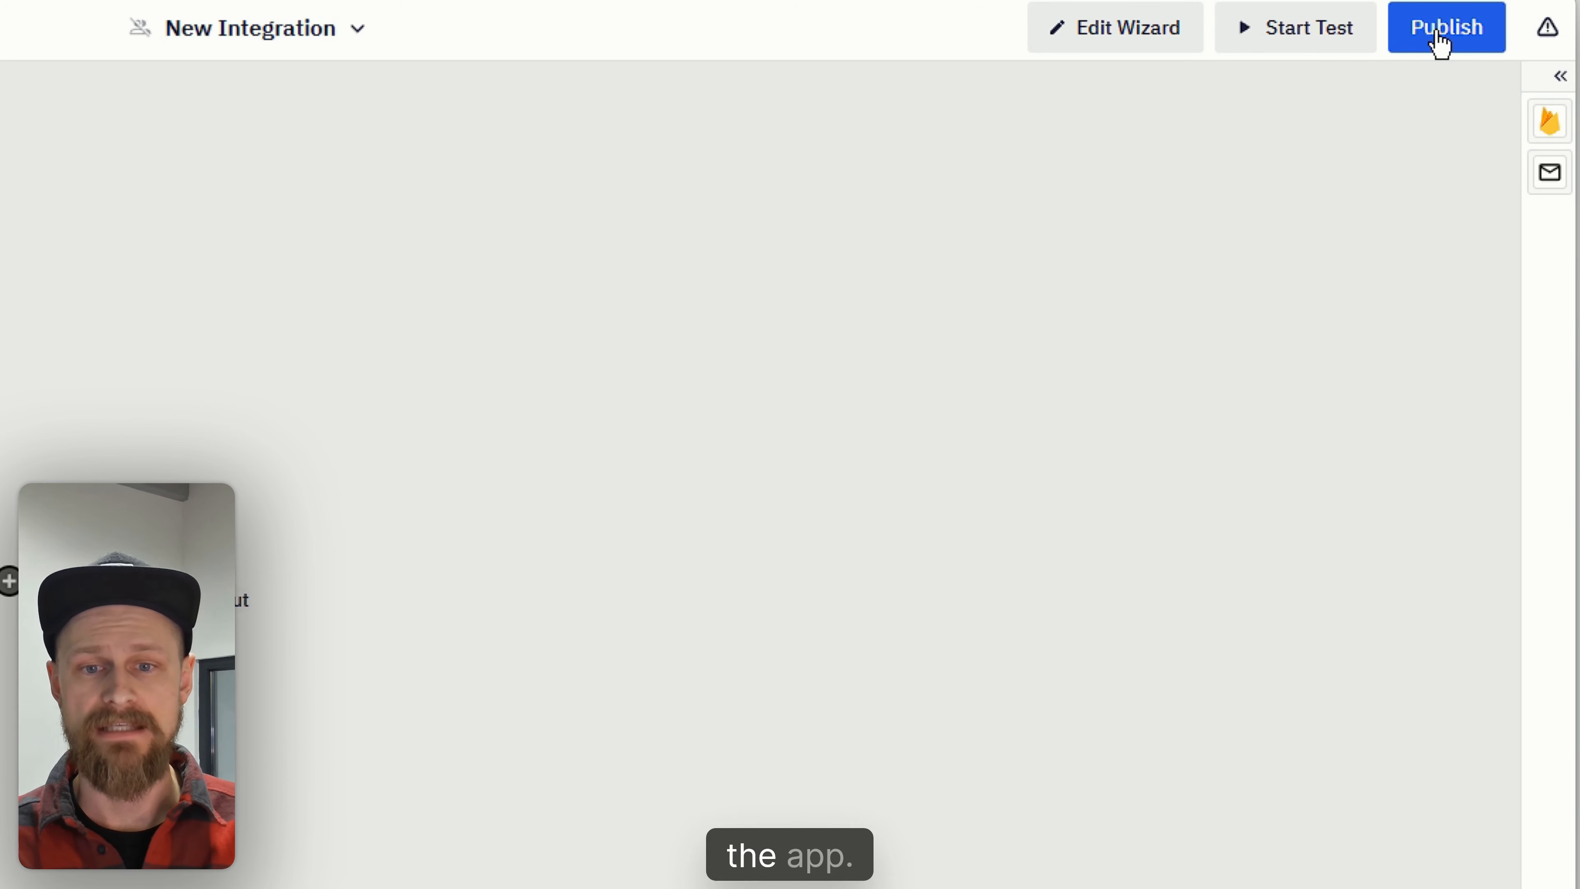
- Rename the flow to "New posts to Slack"
click(303, 43)
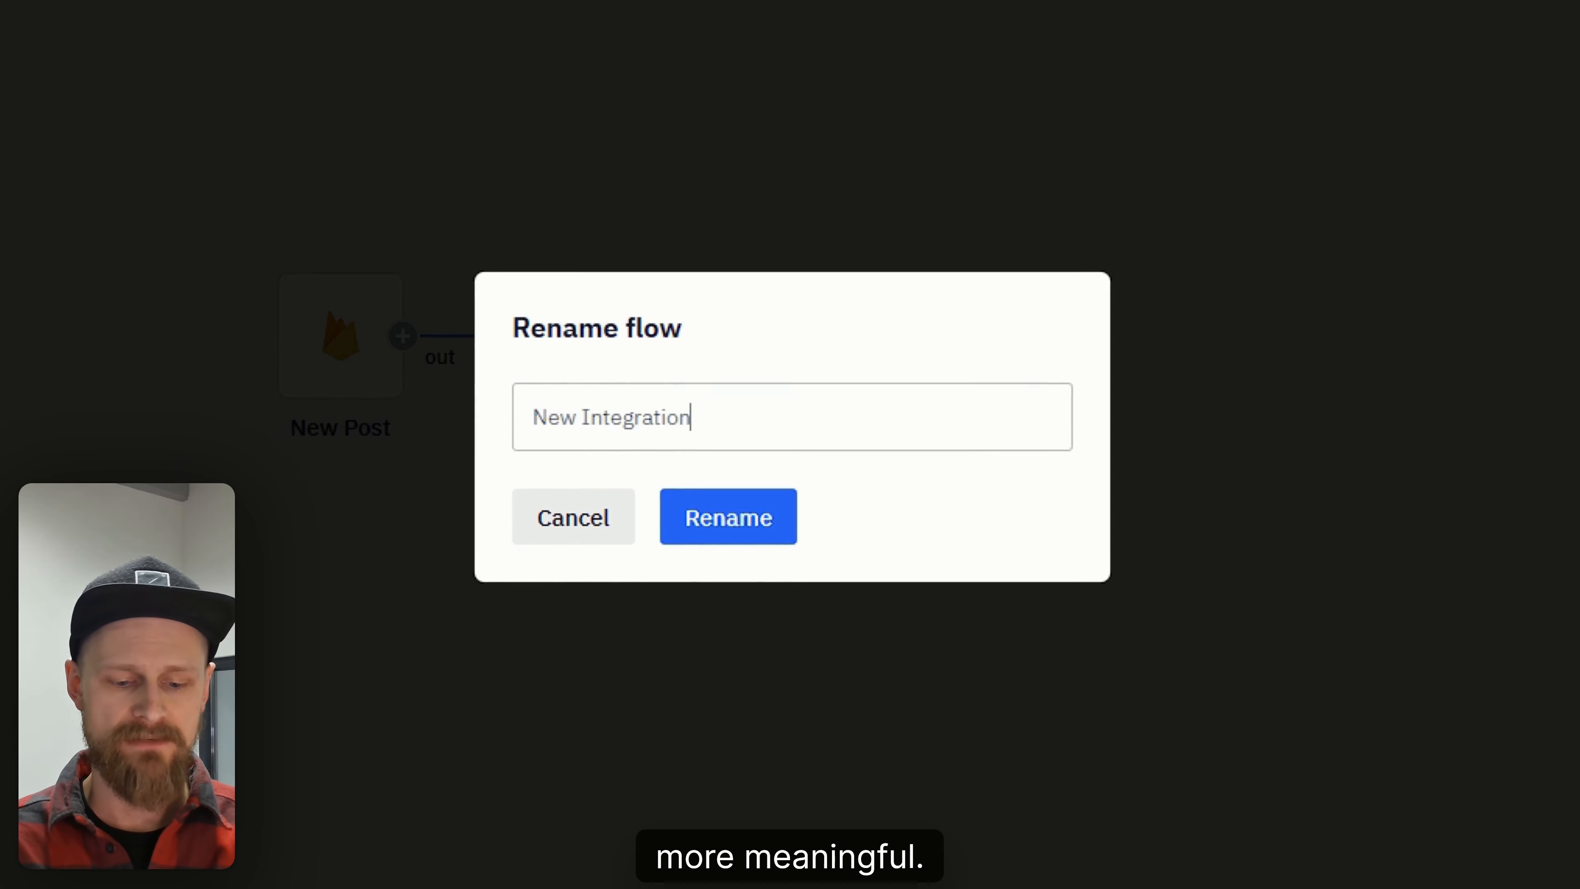
key(ctrl+a)
text(New posts to Slack)
click(755, 539)
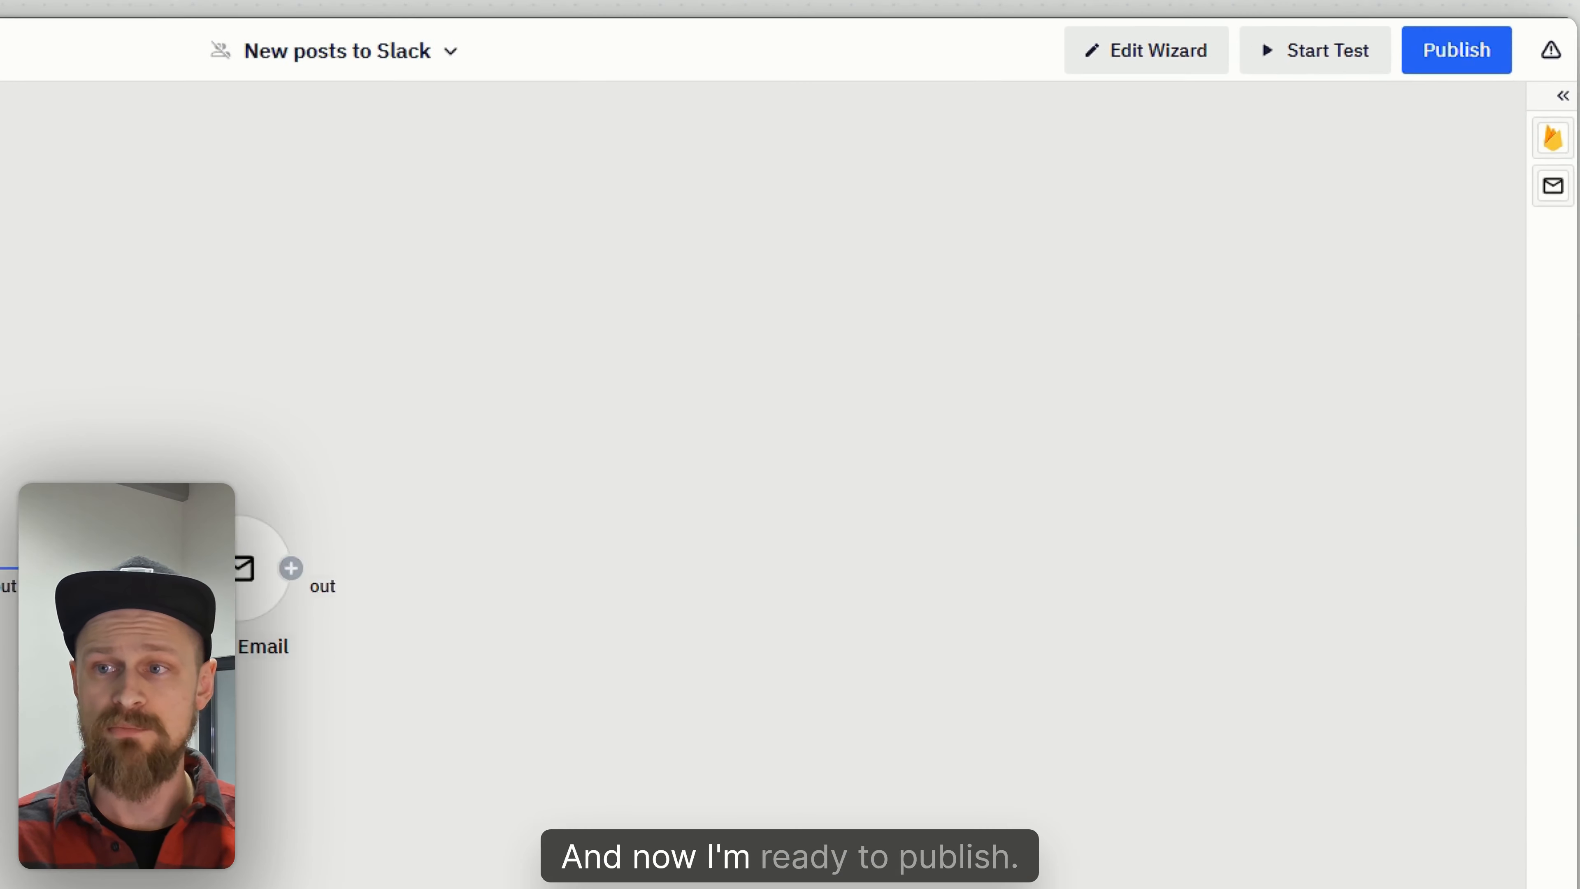
- Publish the integration only to the Stickies app's domain instead of all users
click(1437, 59)
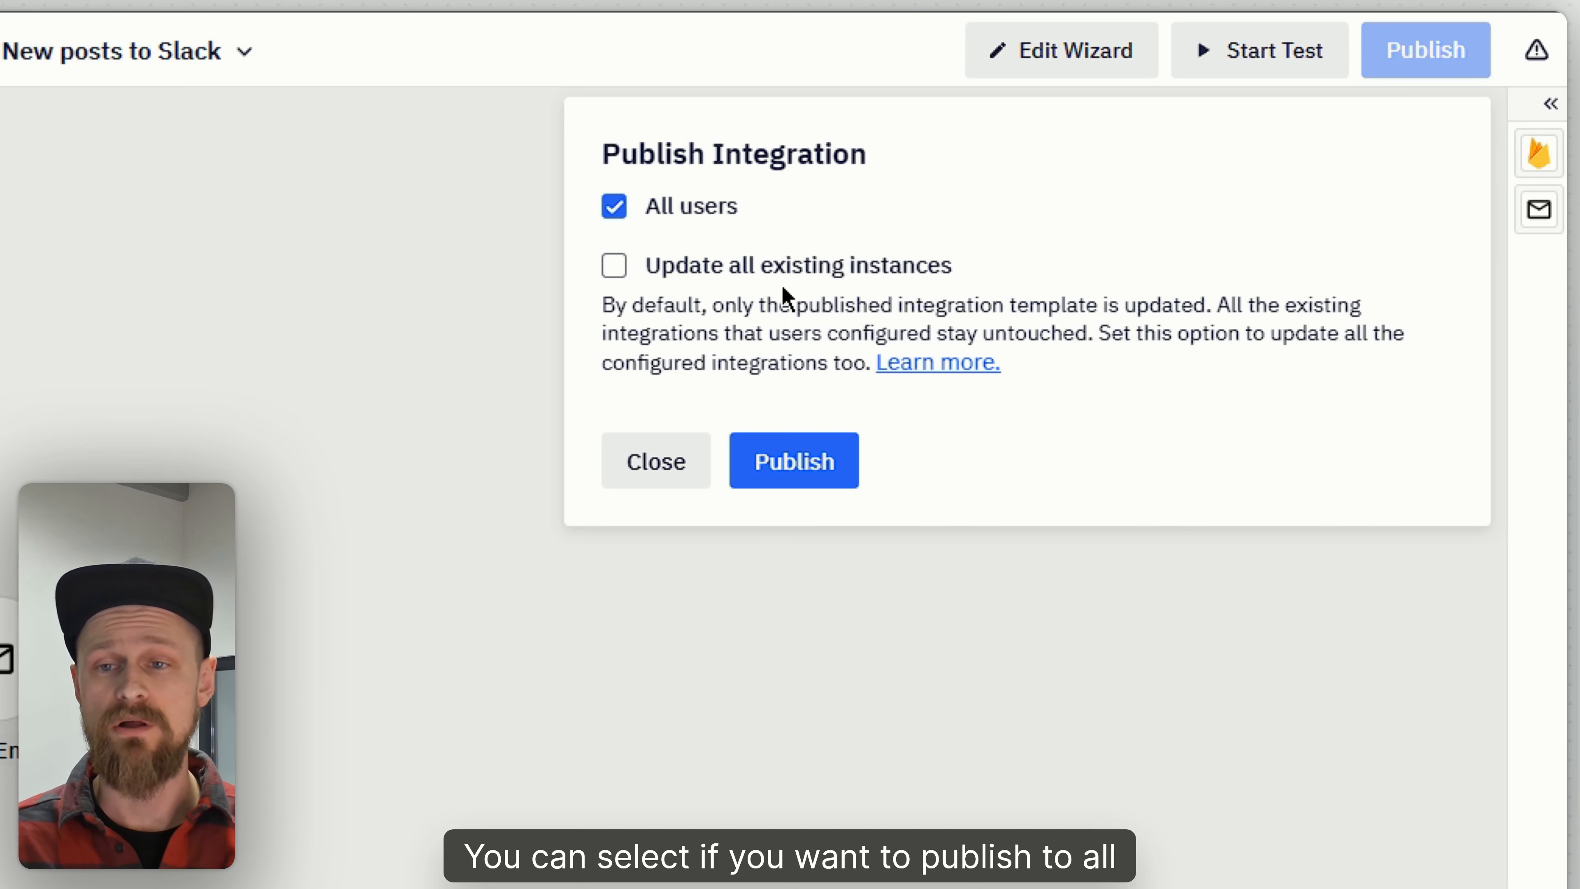
click(628, 205)
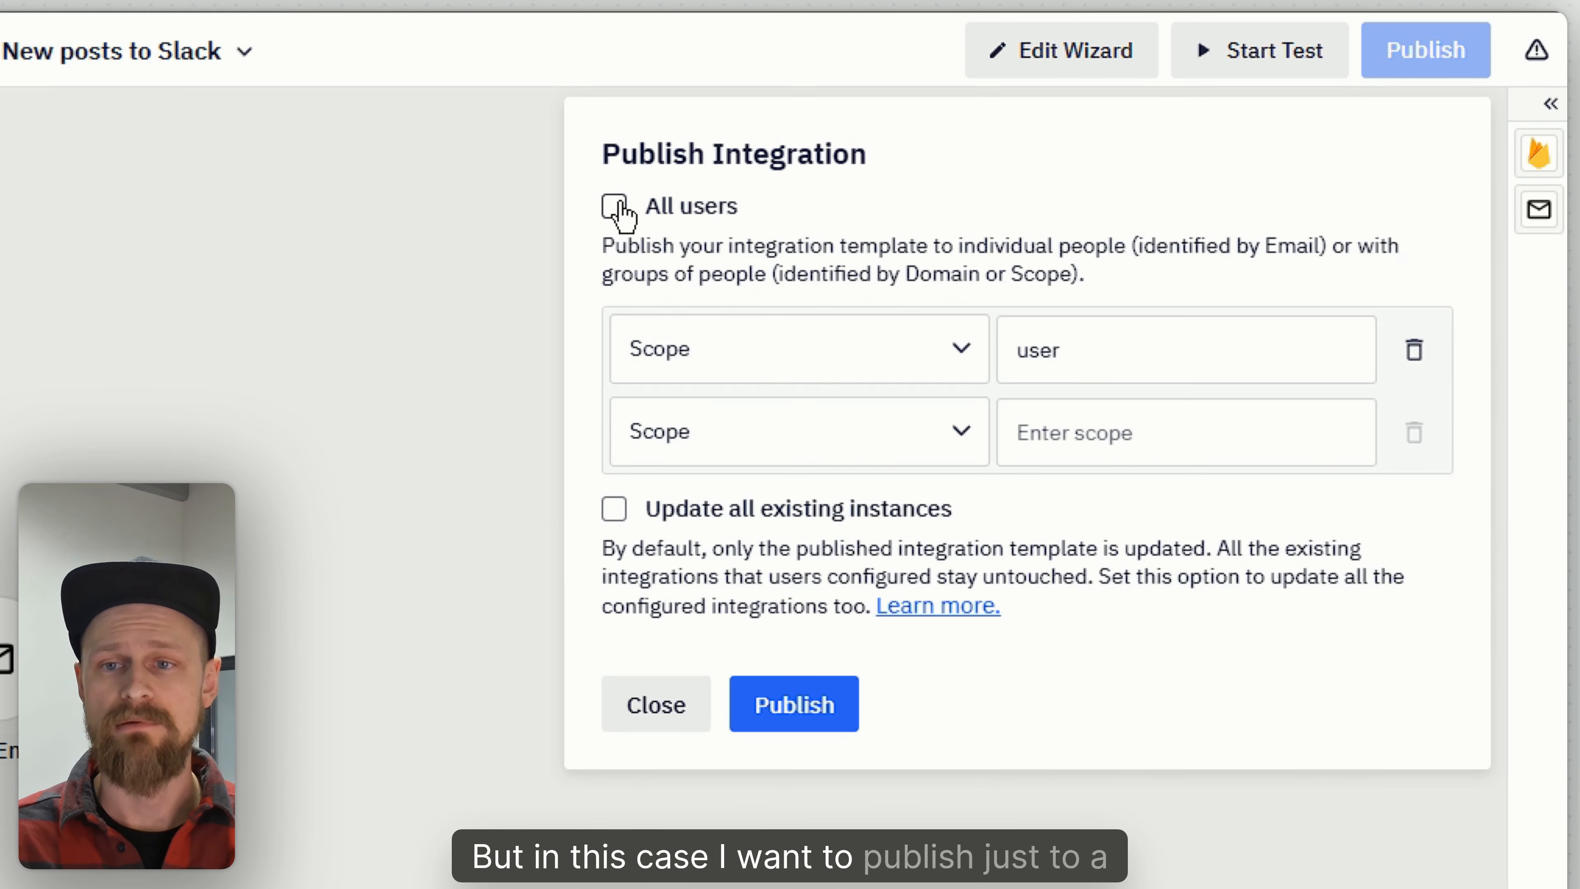
click(896, 364)
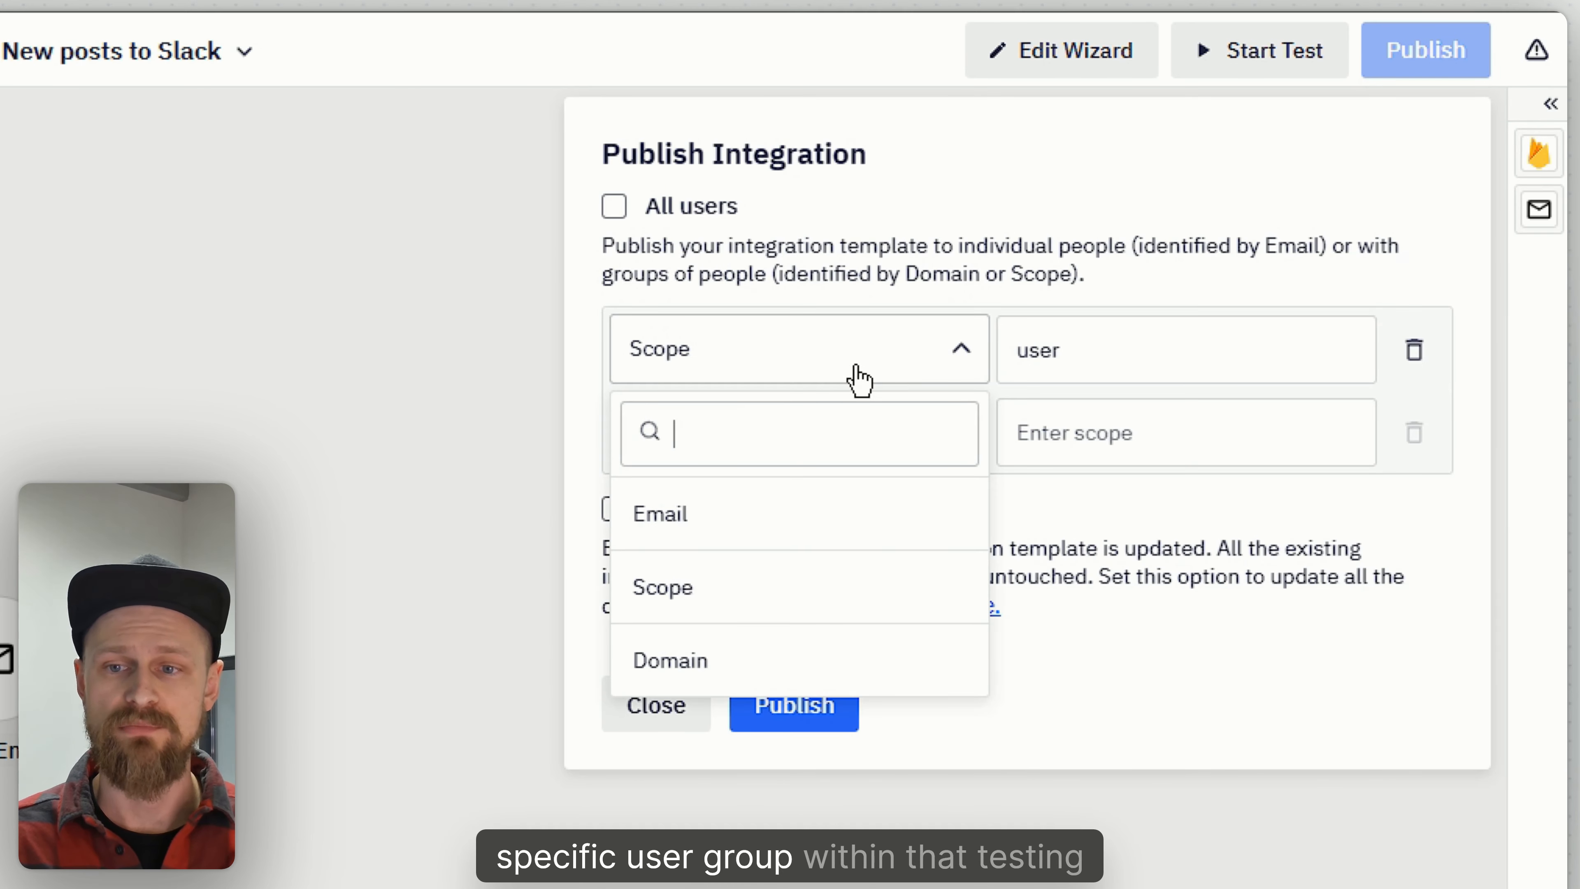
click(769, 660)
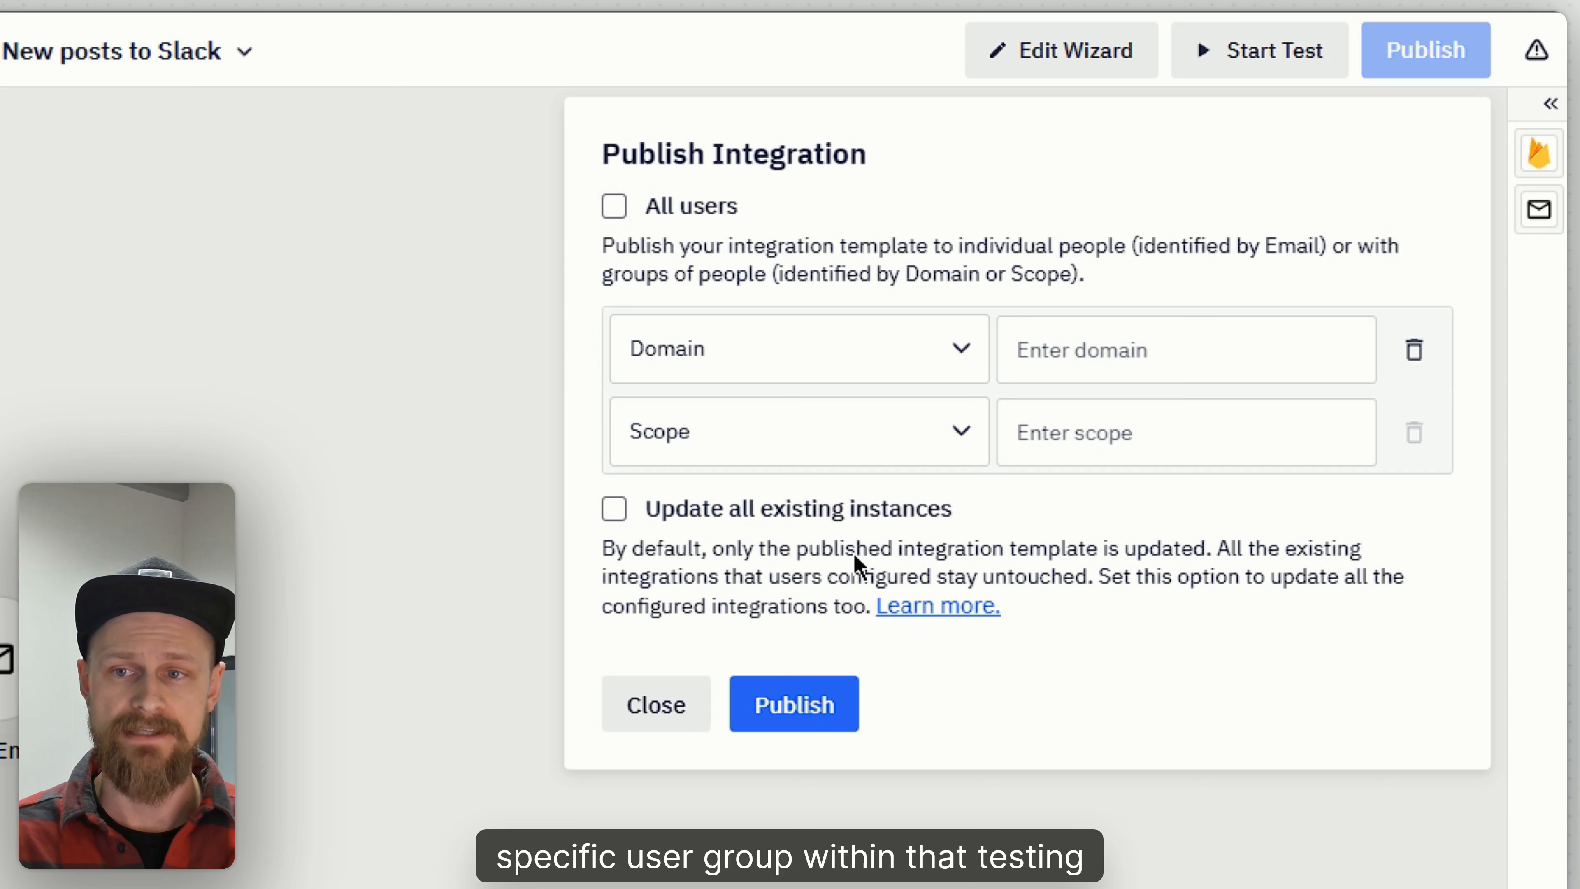
click(1111, 350)
text(pmixer-demo-firebase-vanilla.com)
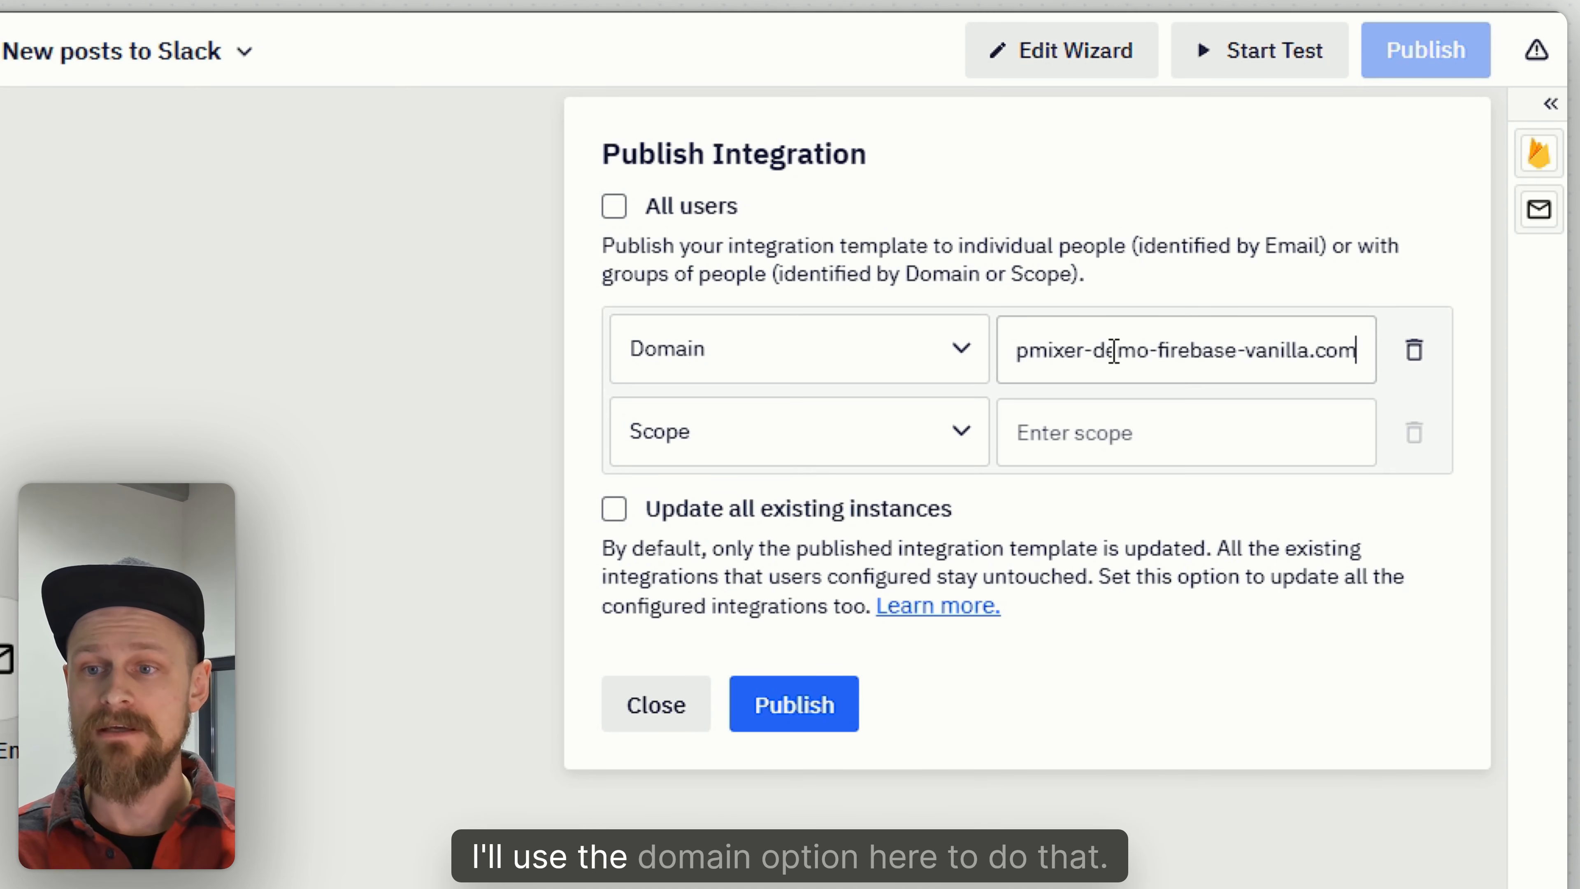
click(795, 701)
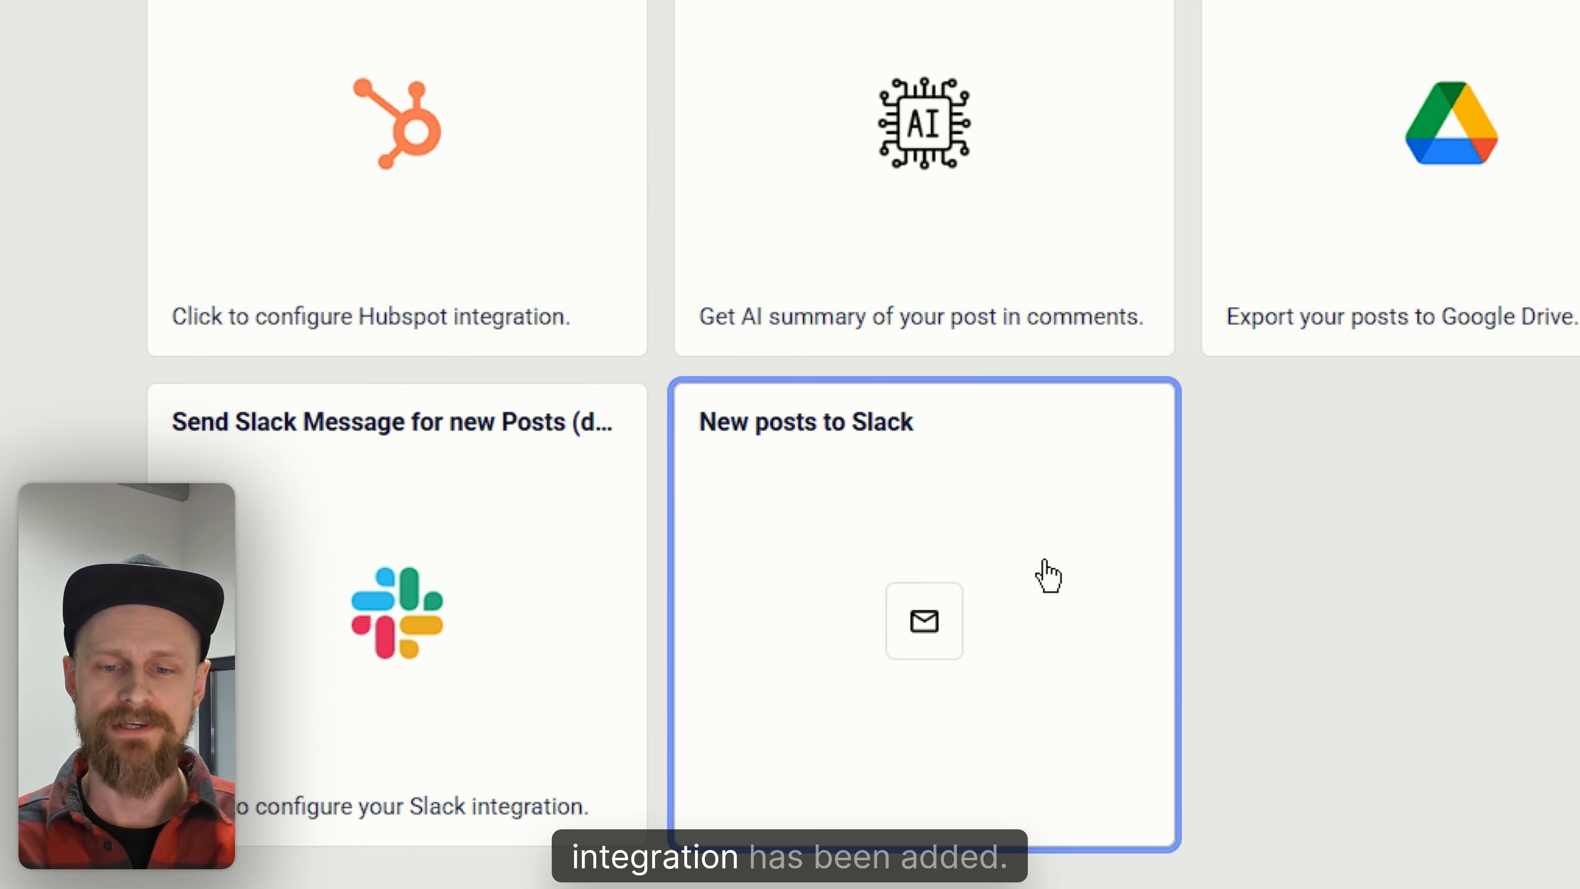
- Switch to the Stickies app, open the New posts to Slack integration, enter the recipient's e-mail address and start it
click(999, 548)
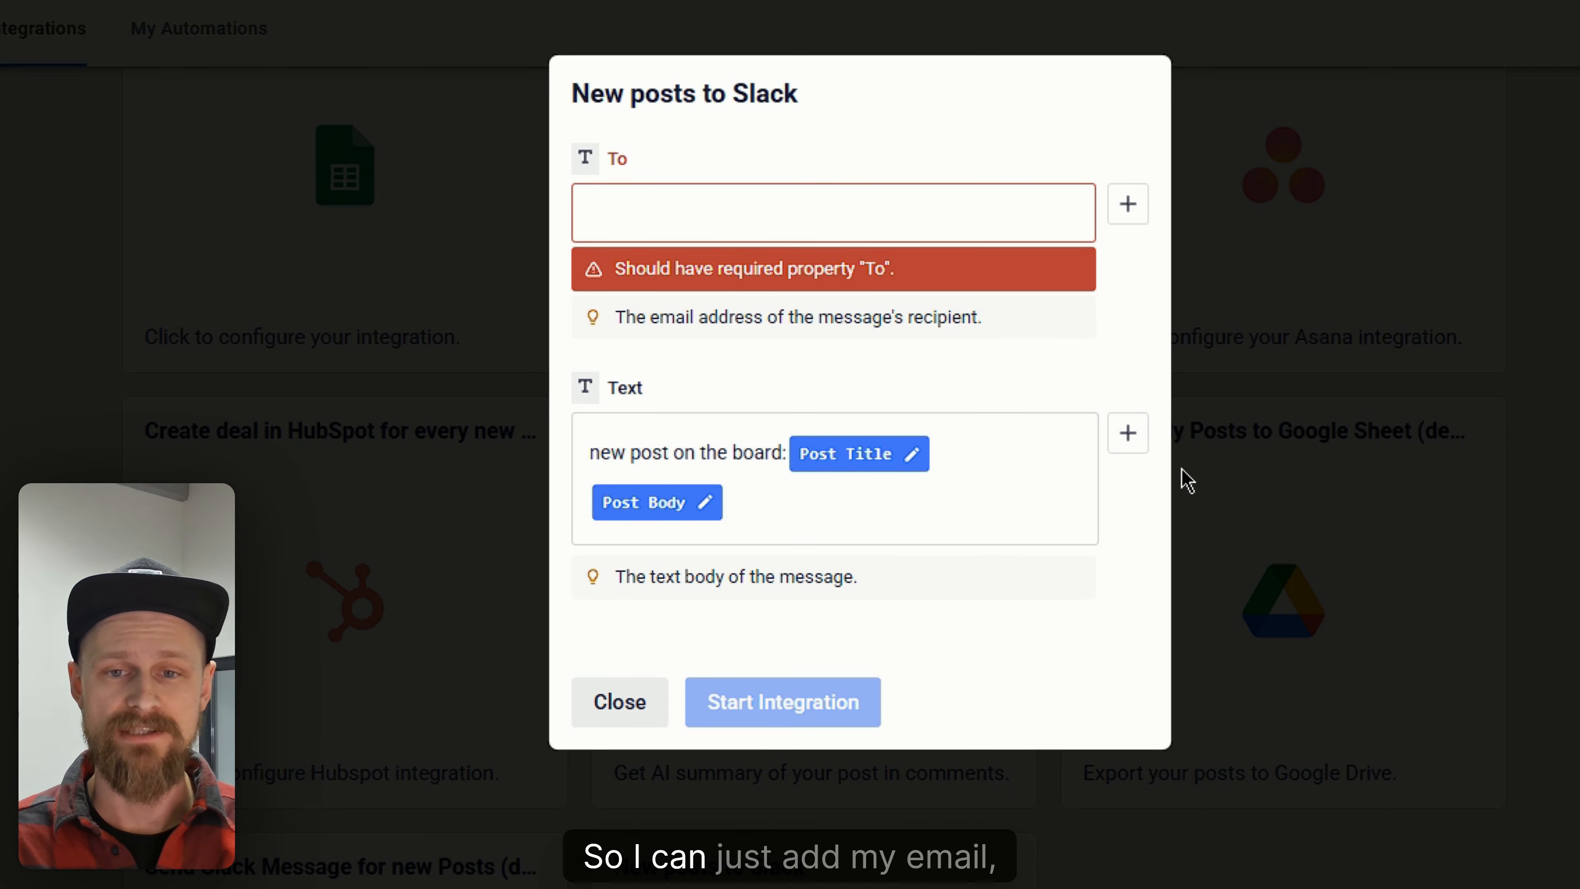
click(776, 234)
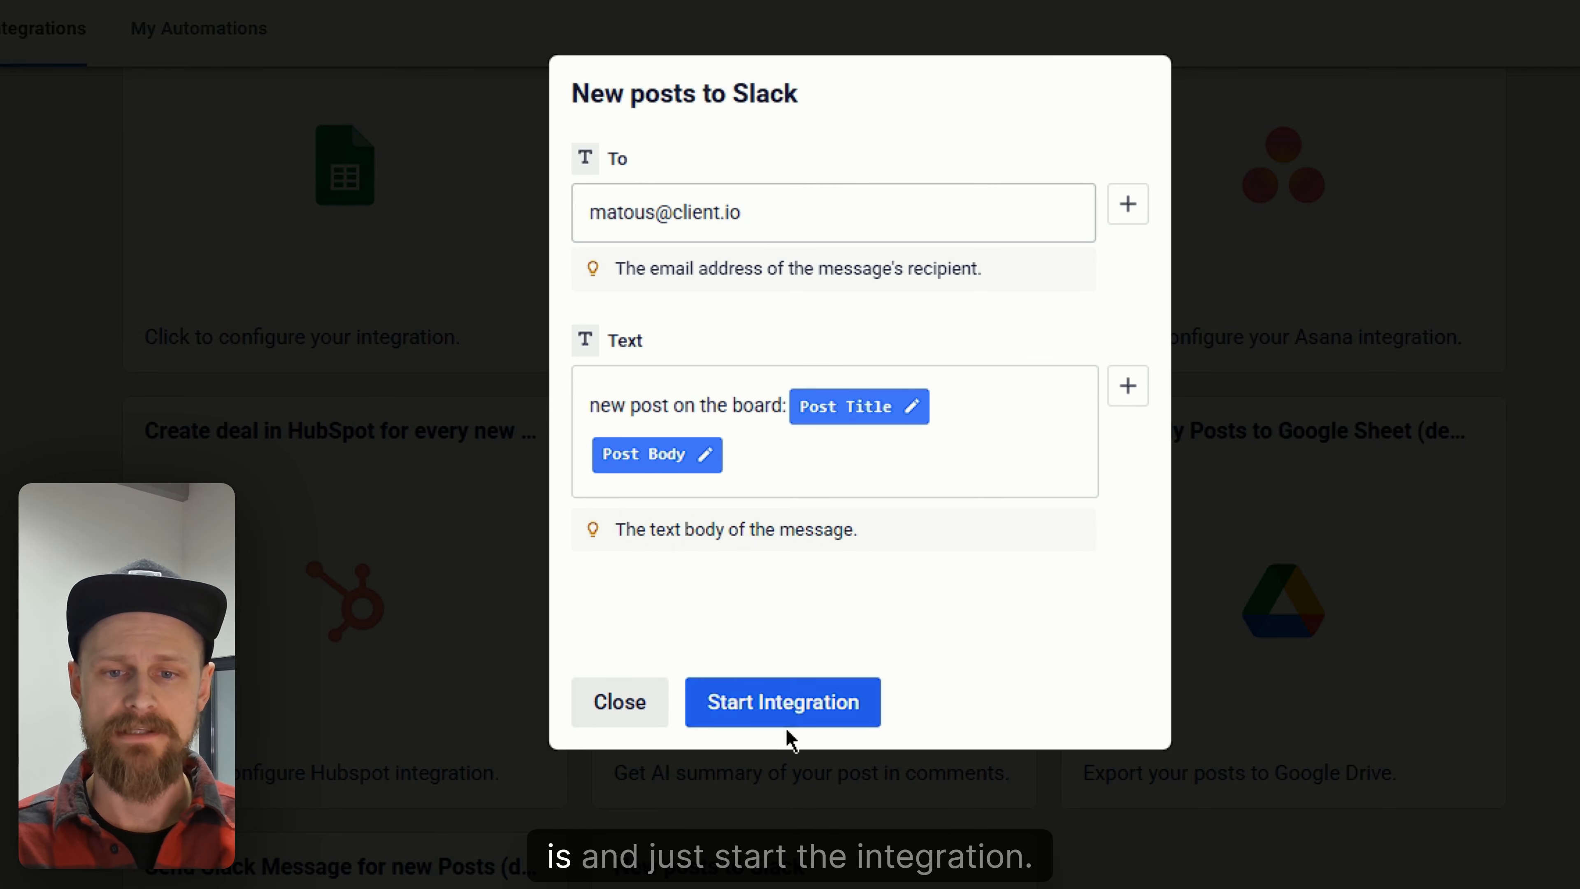
click(829, 722)
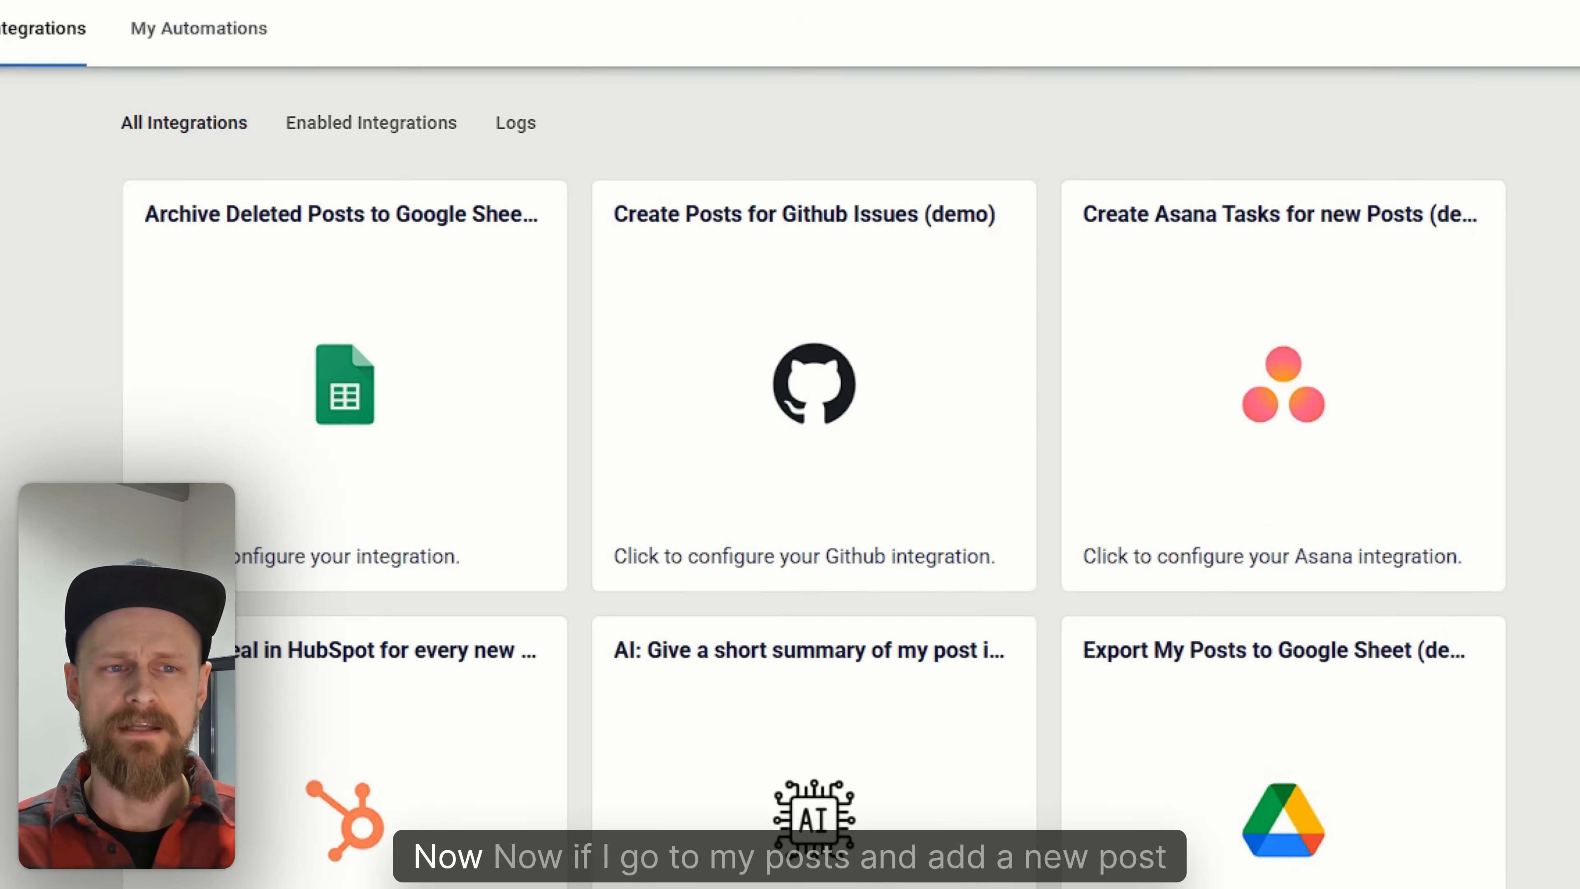
- Start a new post from My Posts and enter the title "update the tutorial p"
click(244, 78)
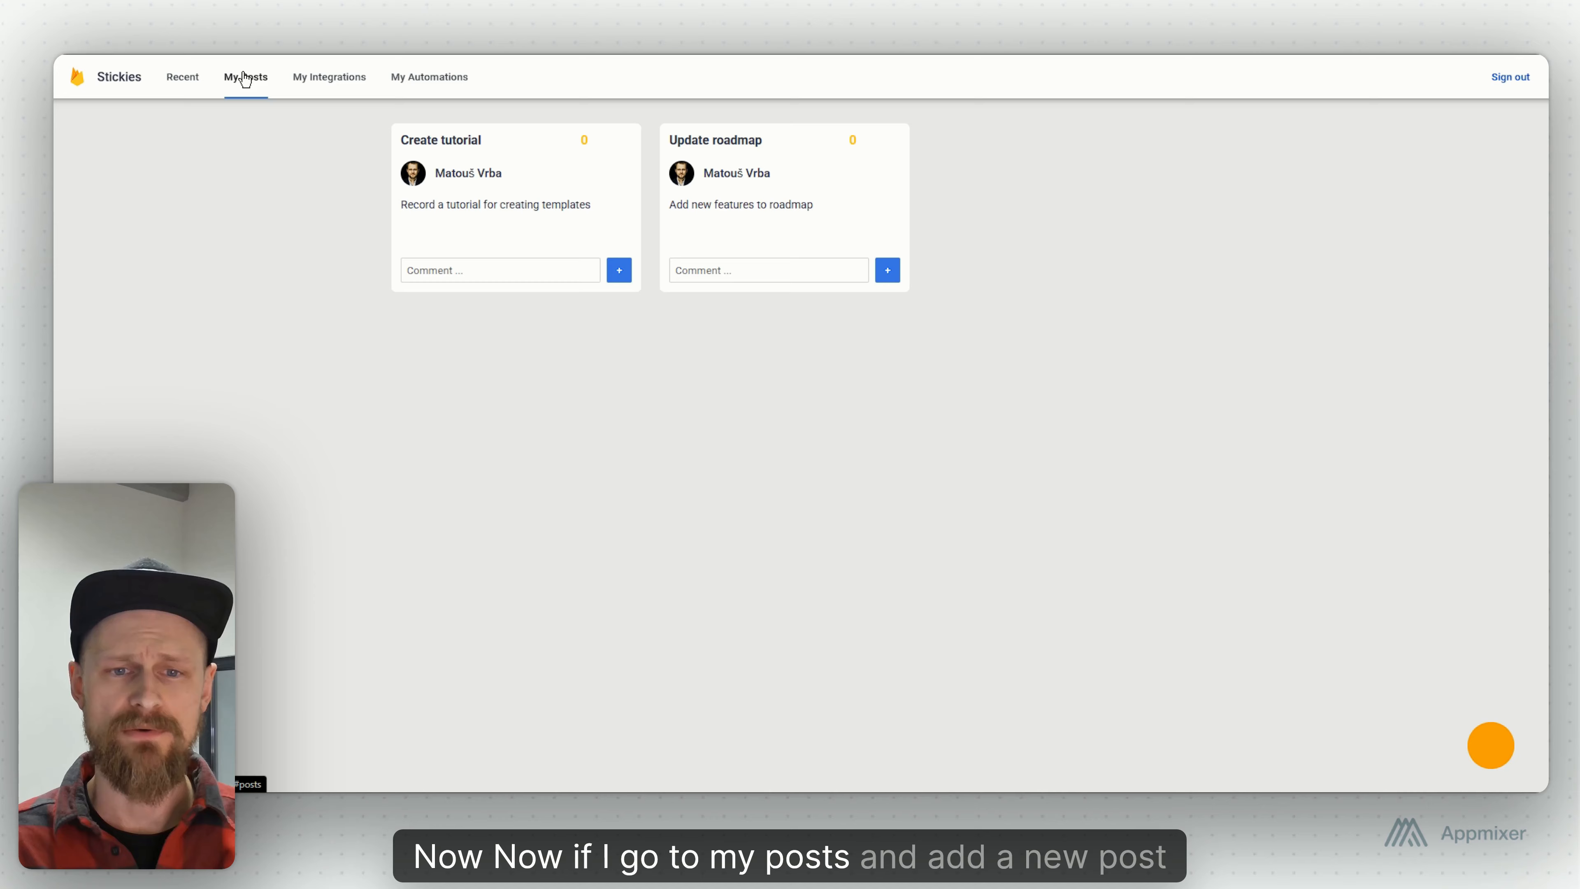
click(1486, 744)
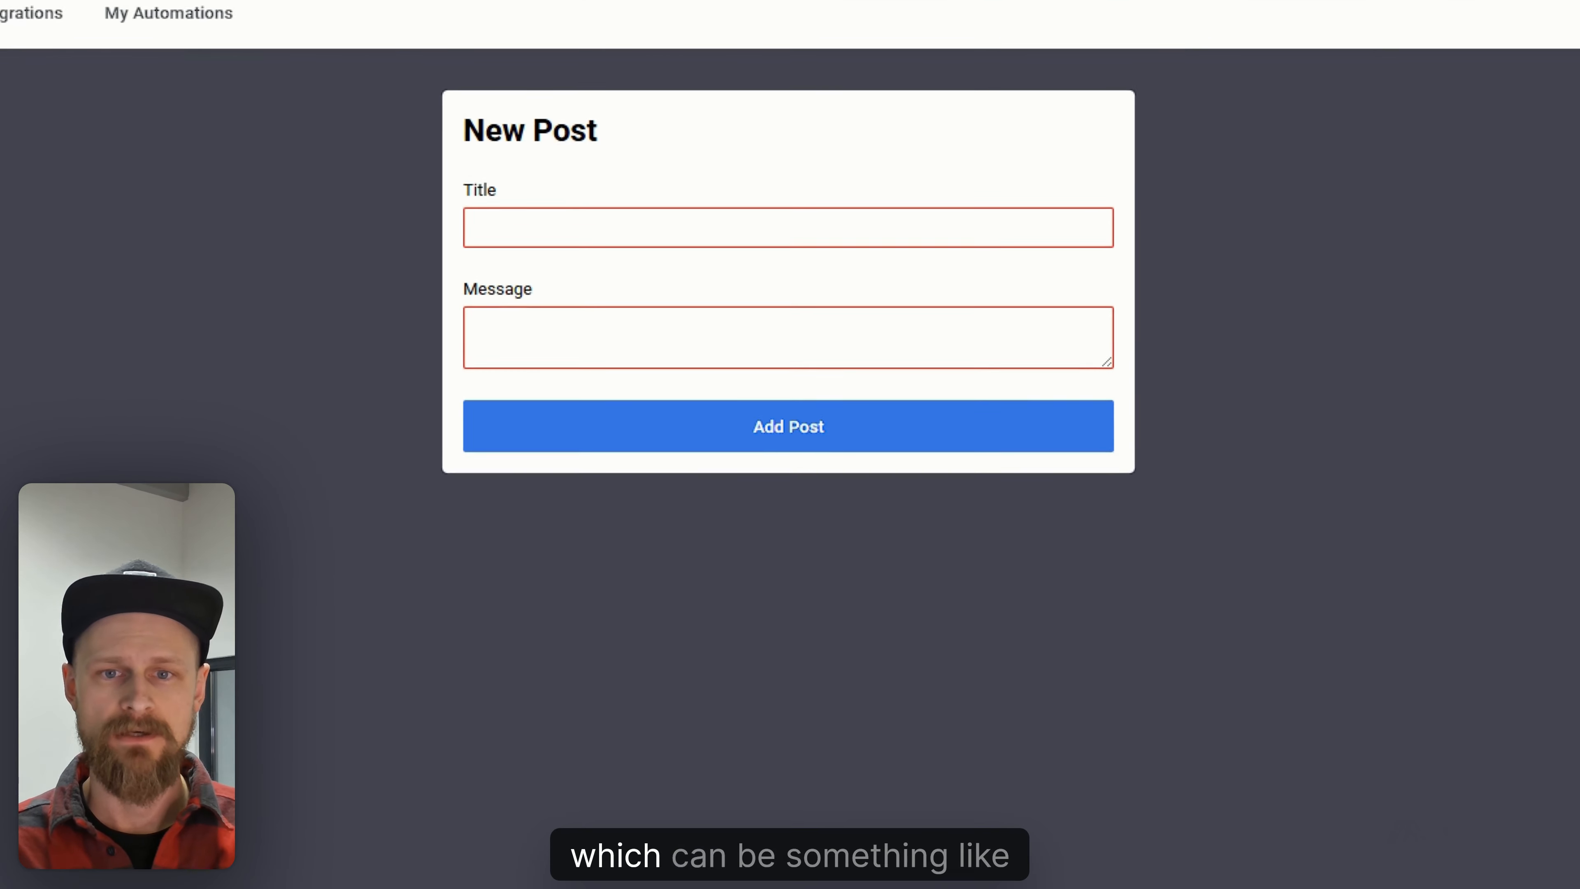
click(685, 237)
text(update the )
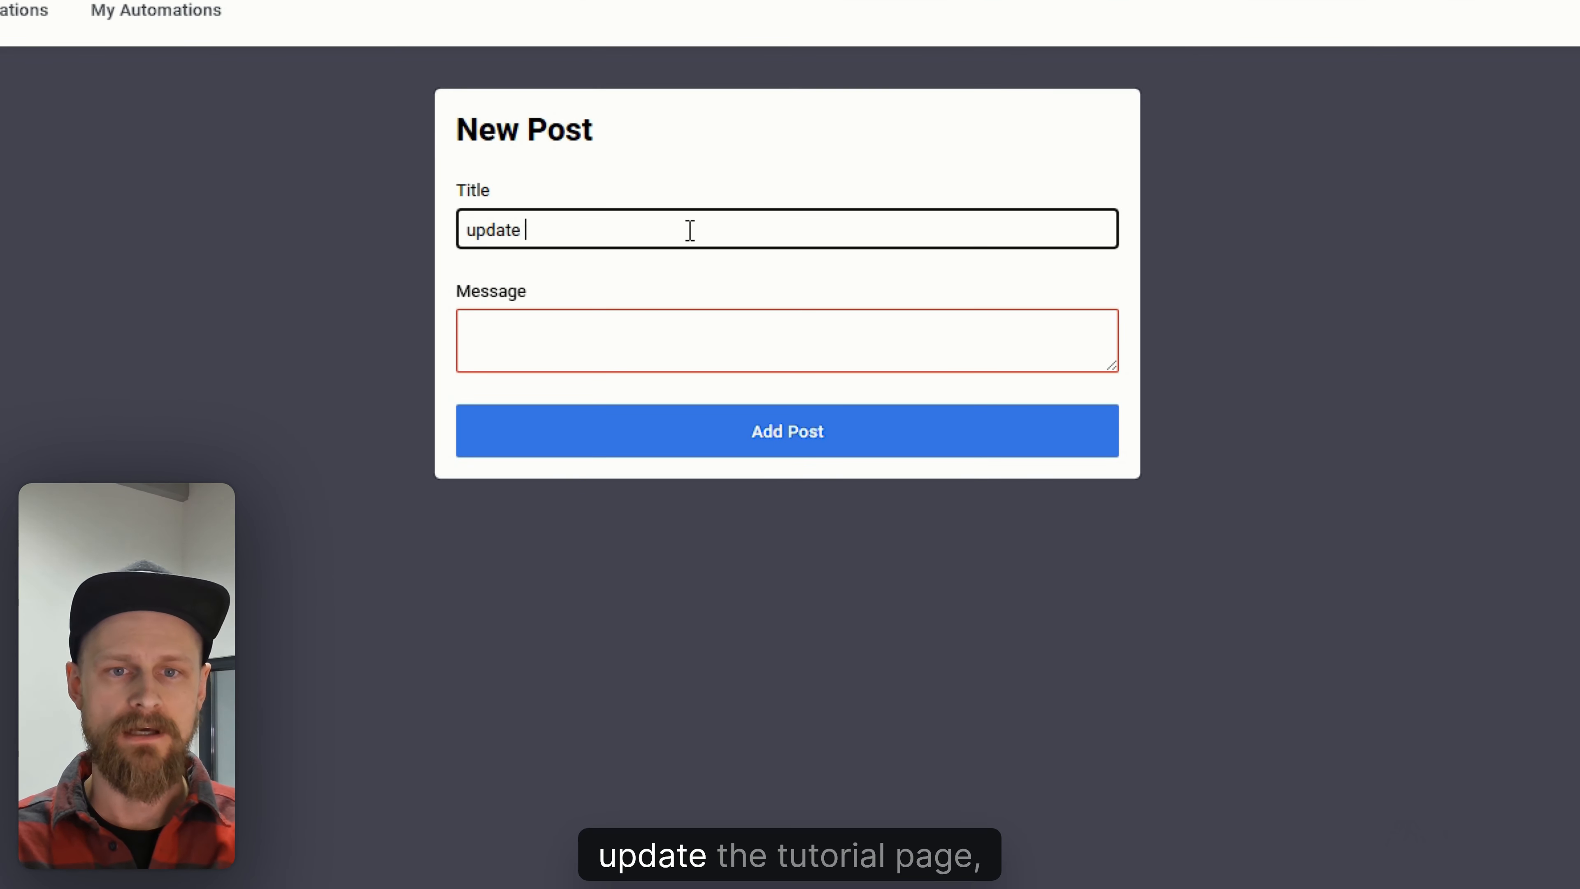
text(tutorial p)
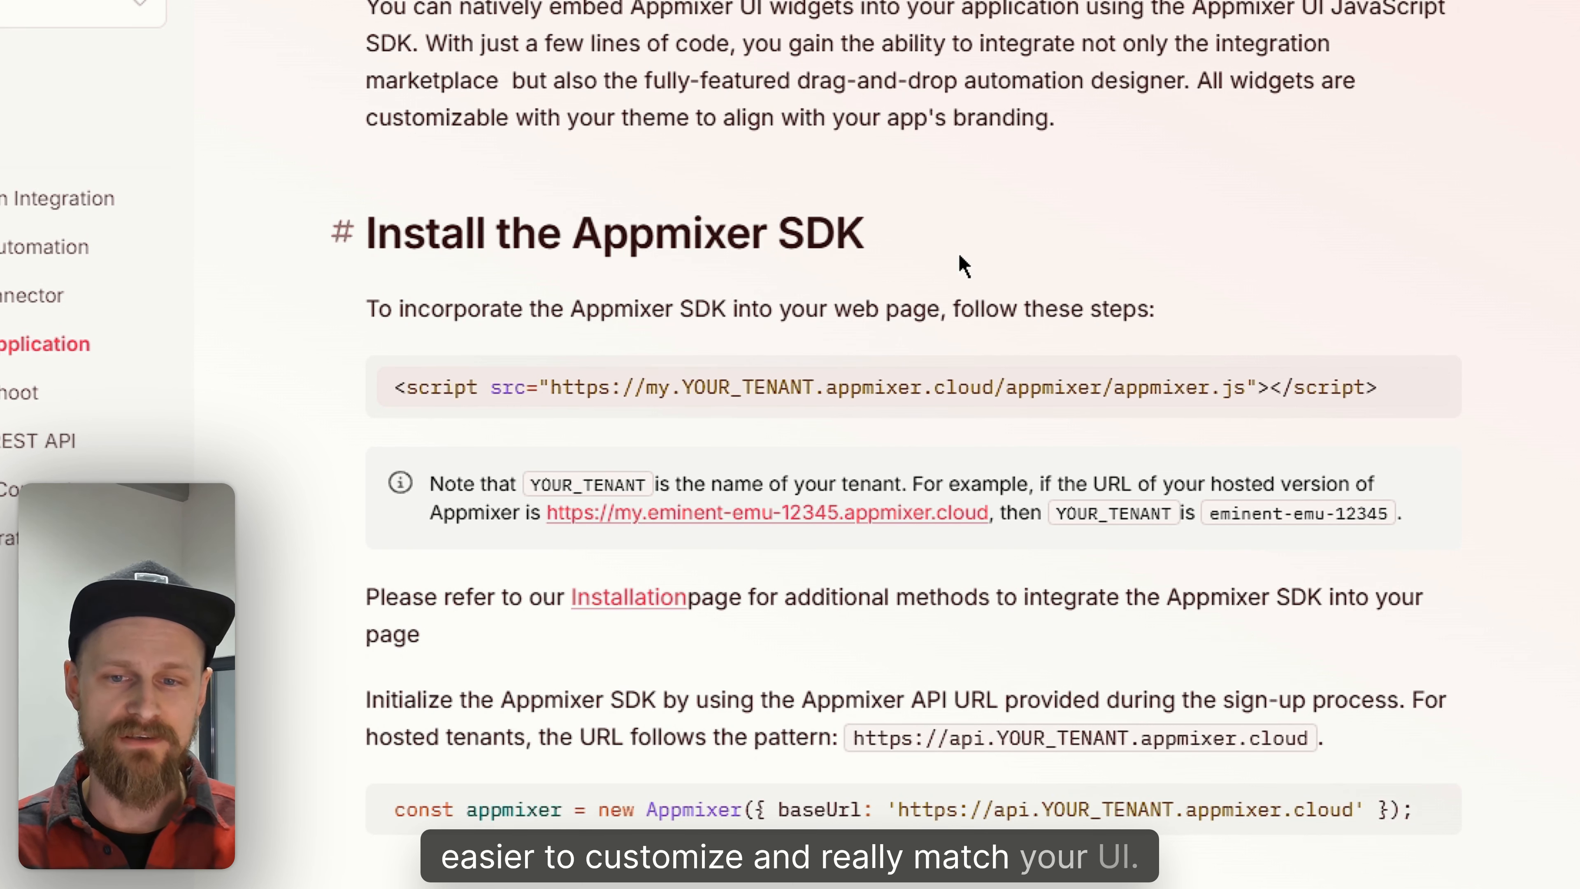
- Scroll through the Appmixer SDK documentation on embedding widgets and custom themes
scroll(962, 266, down, 10)
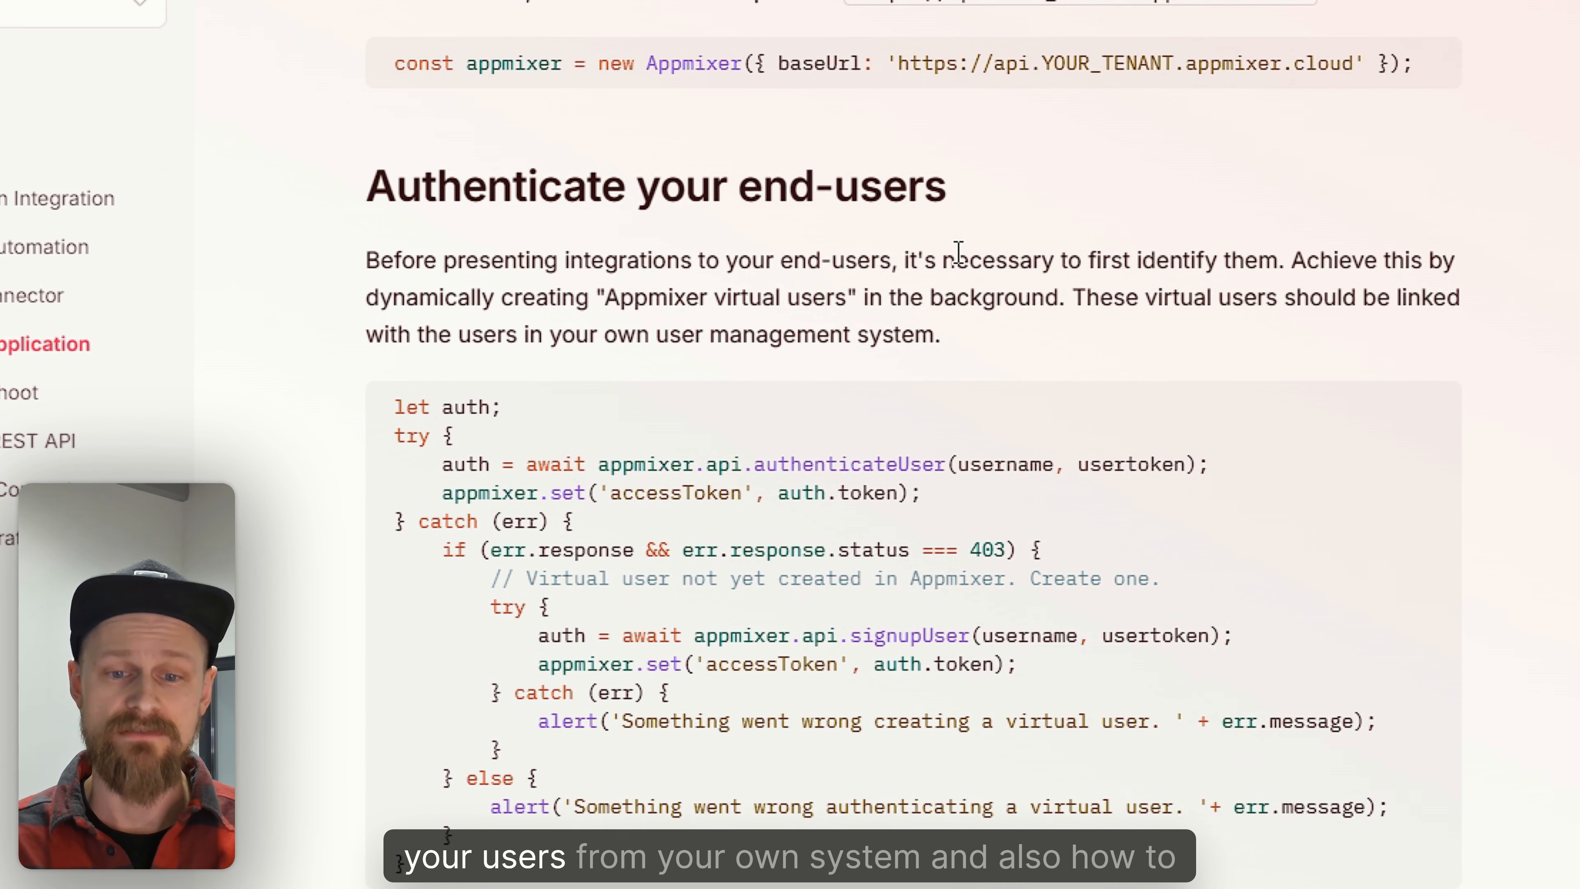
scroll(959, 253, down, 15)
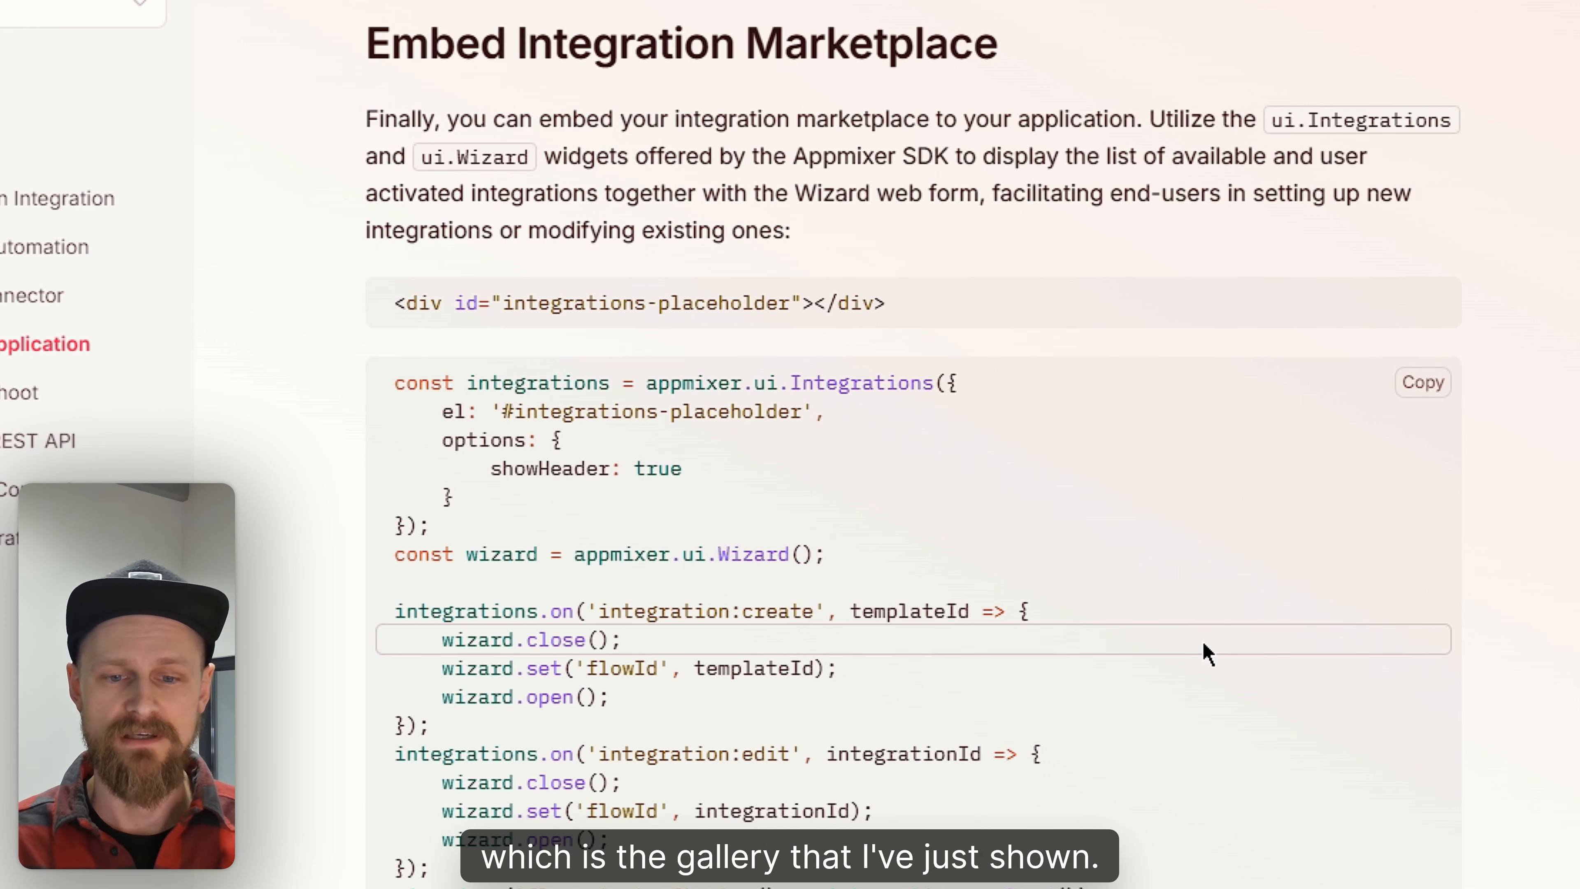
scroll(1207, 653, down, 20)
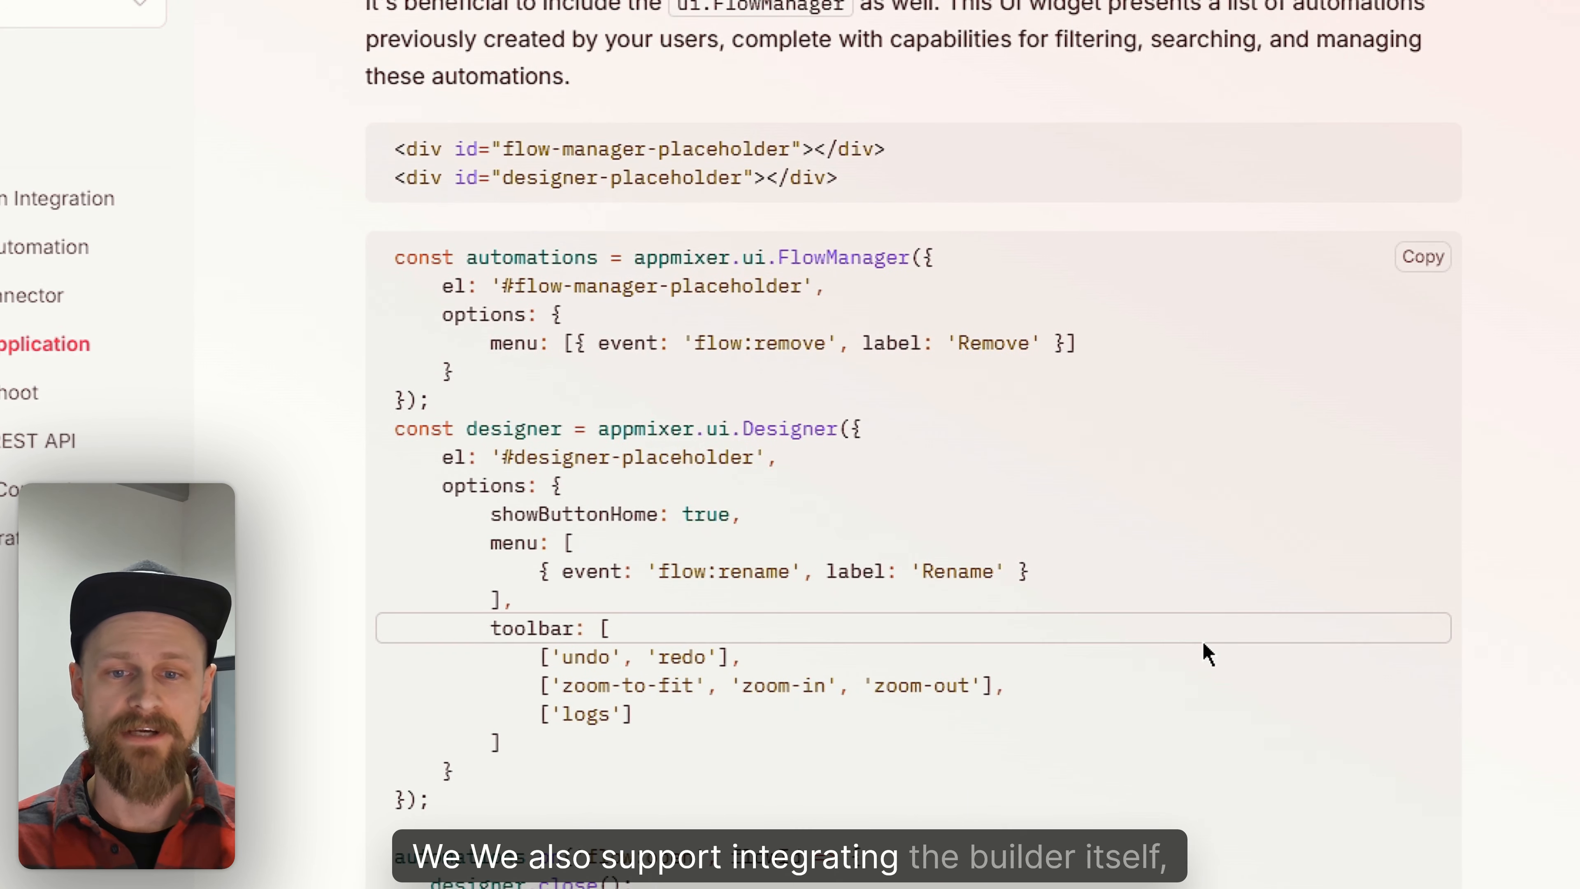
scroll(1206, 654, down, 20)
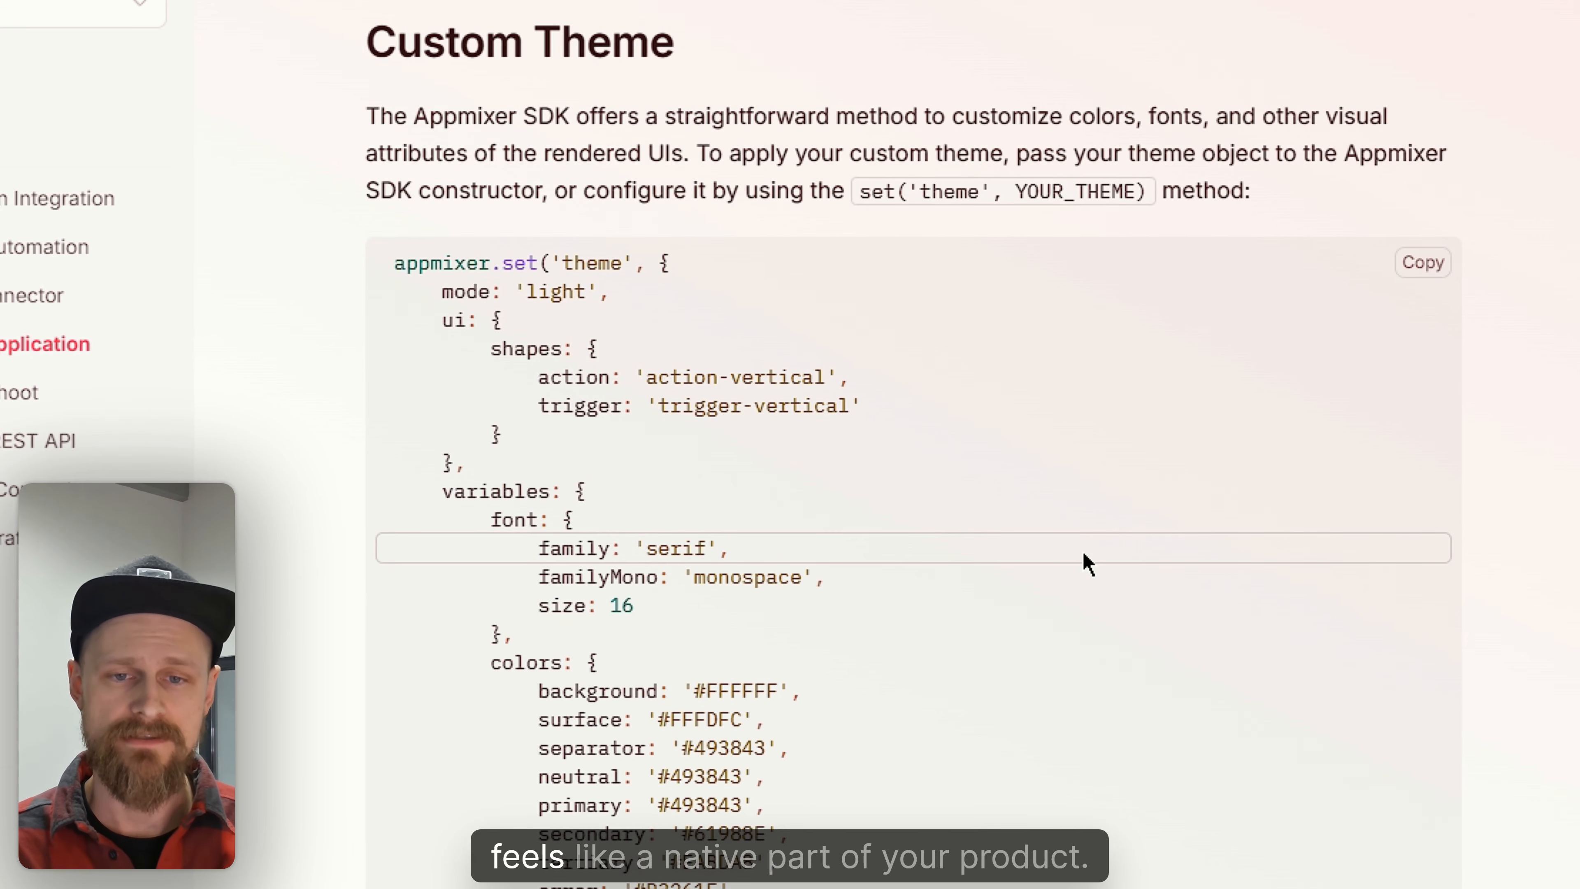
scroll(1088, 565, down, 15)
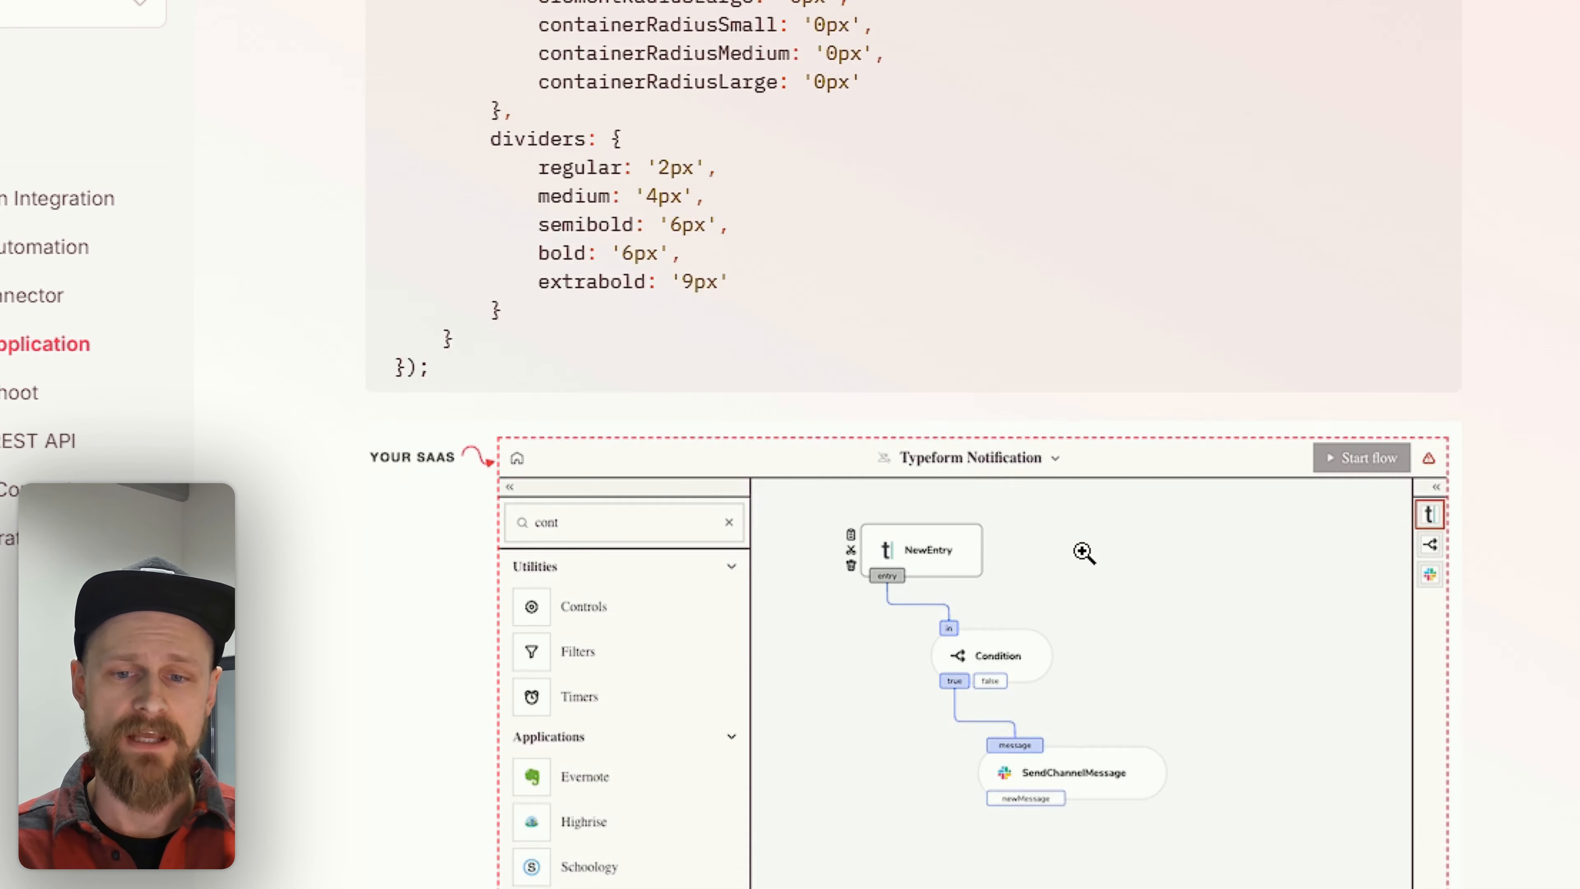